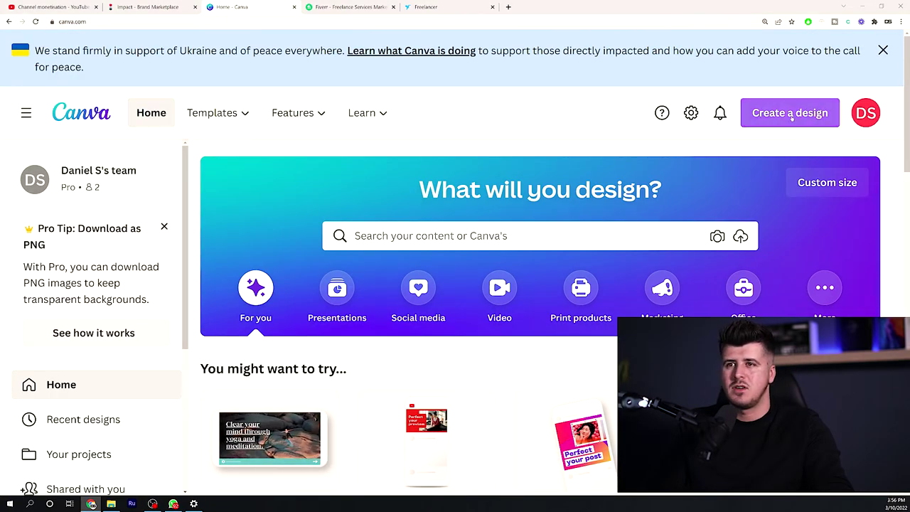
# Step: Create a new blank Logo design and browse the available templates
pyautogui.click(791, 116)
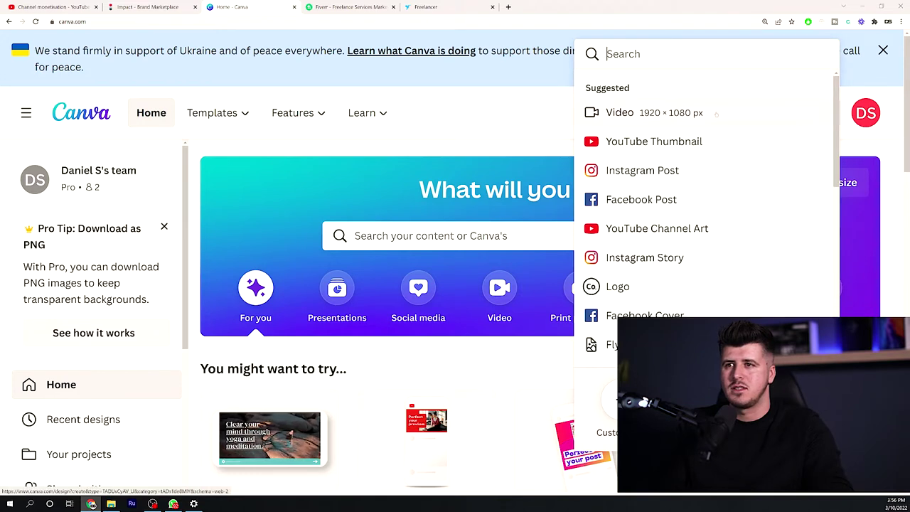
pyautogui.click(639, 281)
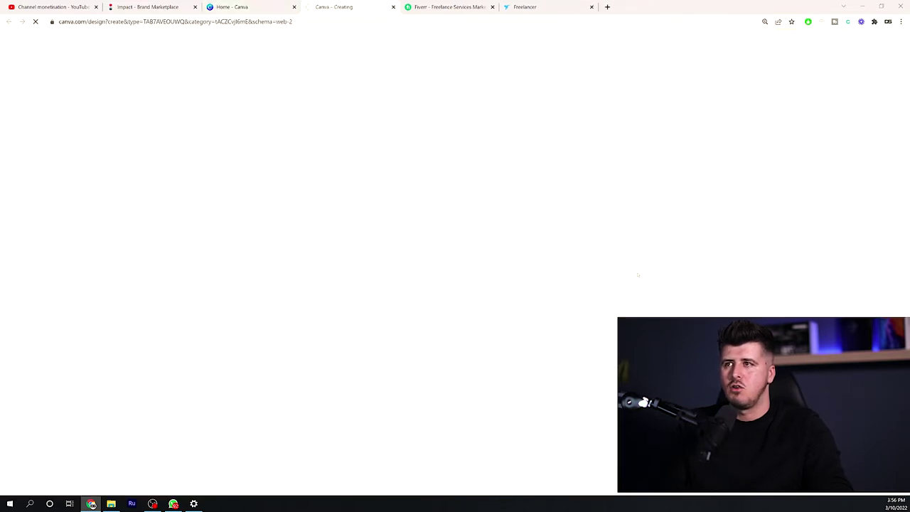
pyautogui.scroll(-2, 160, 265)
pyautogui.scroll(-2, 135, 270)
pyautogui.scroll(-1, 121, 290)
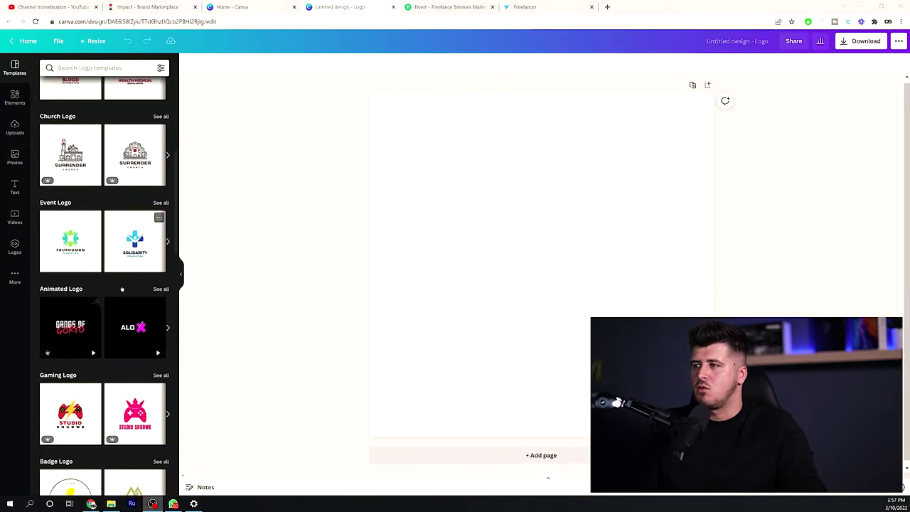
pyautogui.scroll(-2, 121, 290)
pyautogui.scroll(-1, 121, 284)
pyautogui.scroll(3, 120, 278)
pyautogui.scroll(3, 117, 269)
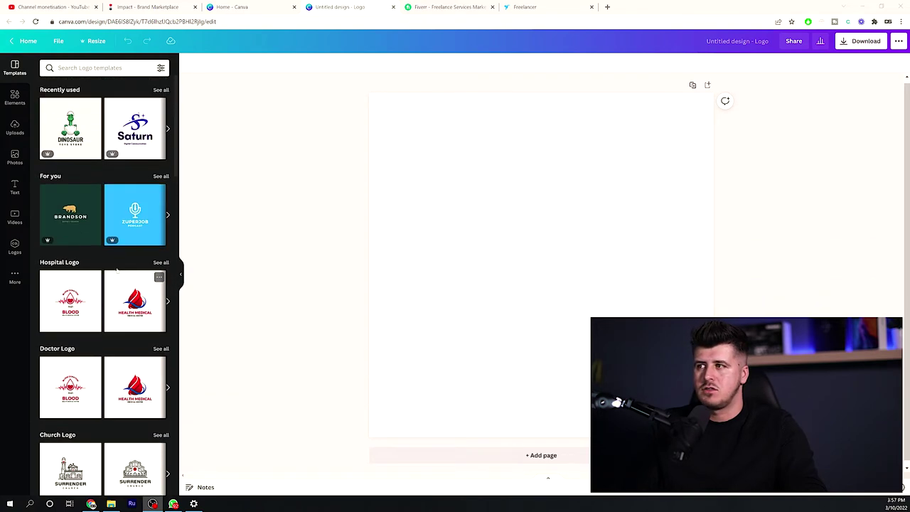
# Step: Search the logo templates for 'coffee' and scroll through the results
pyautogui.click(89, 68)
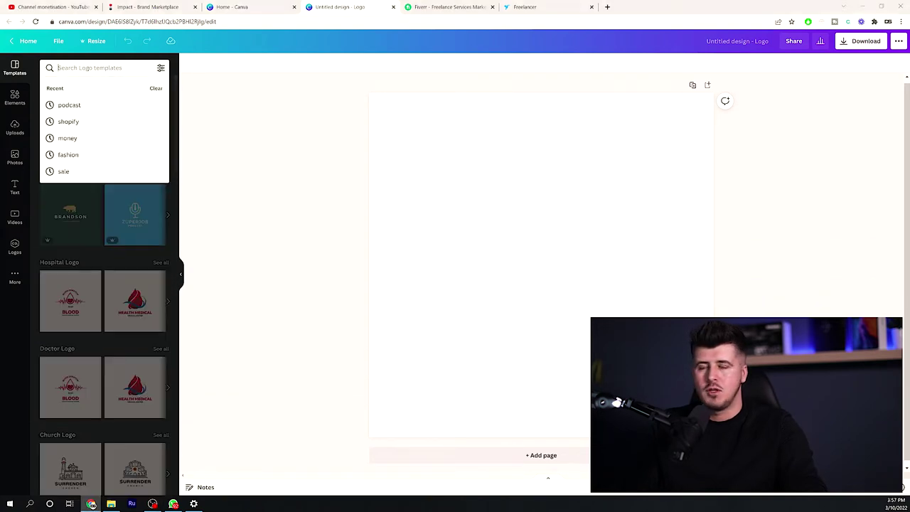
pyautogui.write('coffee')
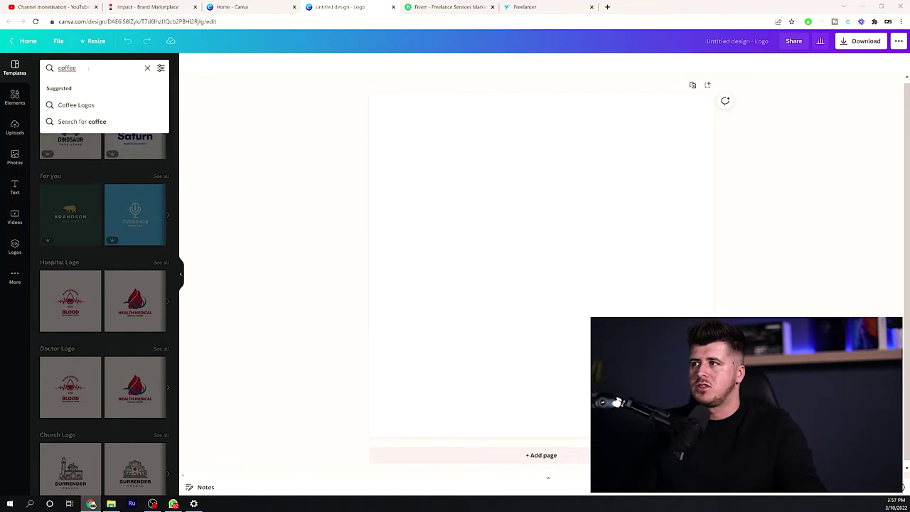
pyautogui.press('Return')
pyautogui.scroll(-3, 137, 212)
pyautogui.scroll(-2, 137, 212)
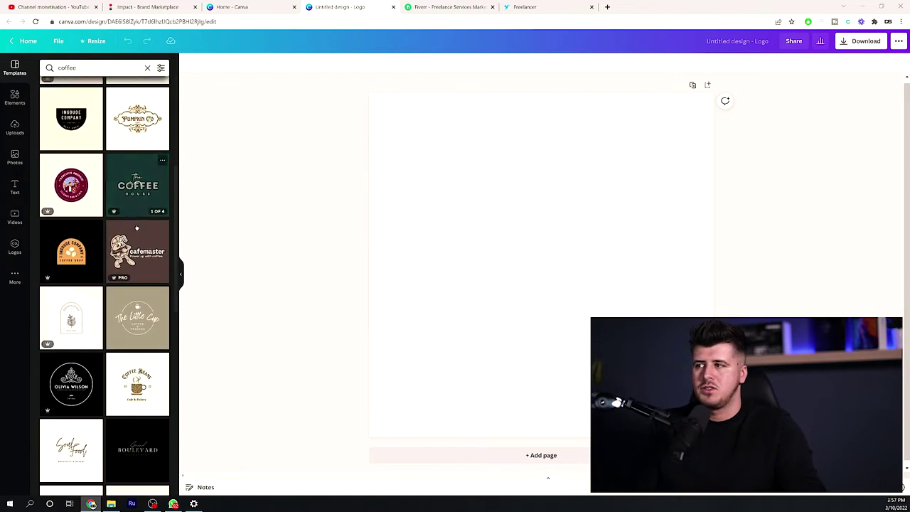
pyautogui.scroll(-2, 137, 212)
pyautogui.scroll(-2, 135, 235)
pyautogui.scroll(-1, 135, 235)
pyautogui.scroll(-1, 135, 234)
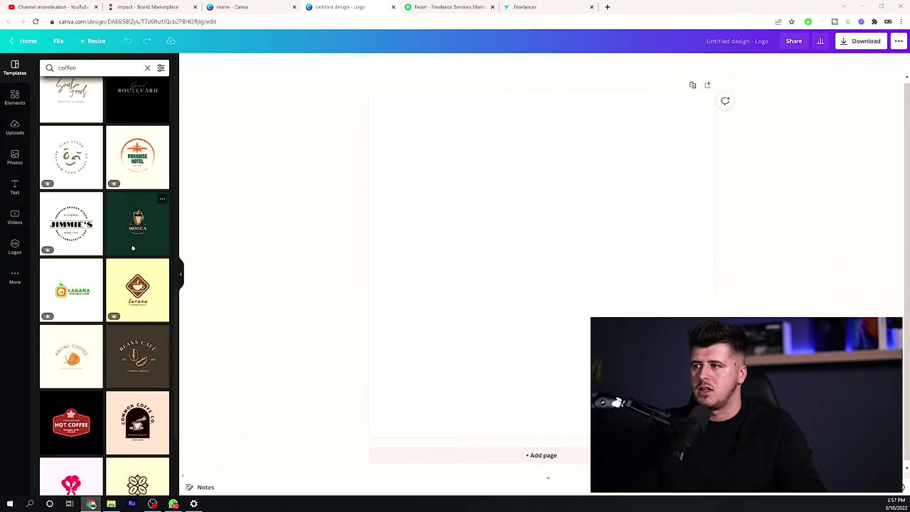
pyautogui.scroll(-2, 135, 235)
pyautogui.scroll(-1, 135, 234)
# Step: Apply the Hot Coffee template and turn the cup circle orange
pyautogui.scroll(-1, 135, 234)
pyautogui.click(71, 213)
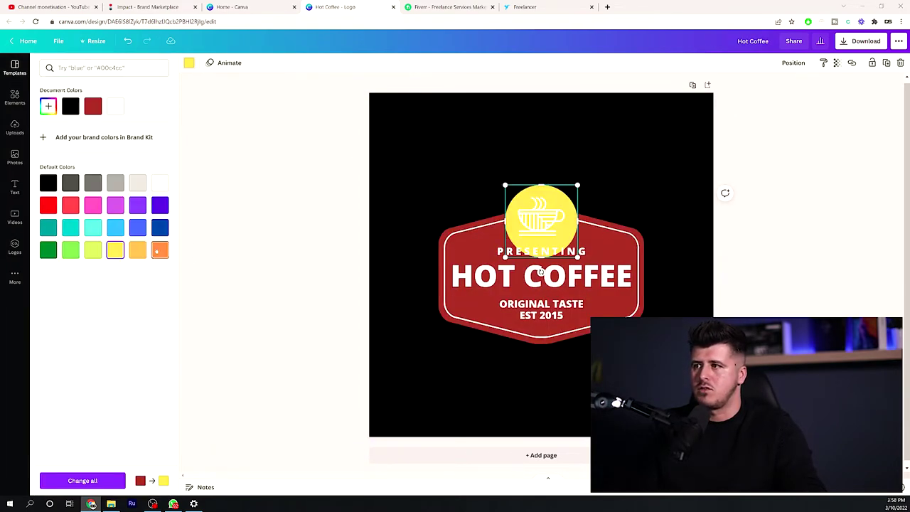
pyautogui.click(157, 250)
# Step: Turn the red badge orange and make the page background white
pyautogui.click(498, 327)
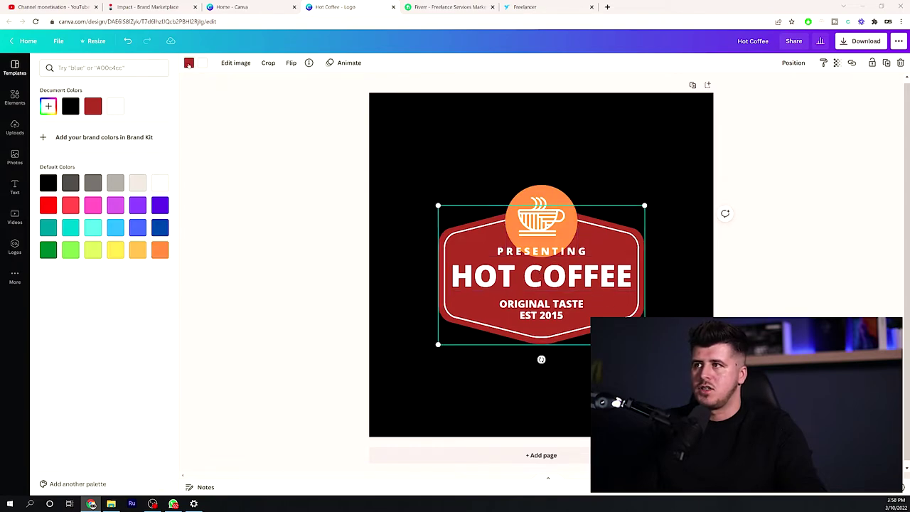
pyautogui.click(188, 63)
pyautogui.click(162, 253)
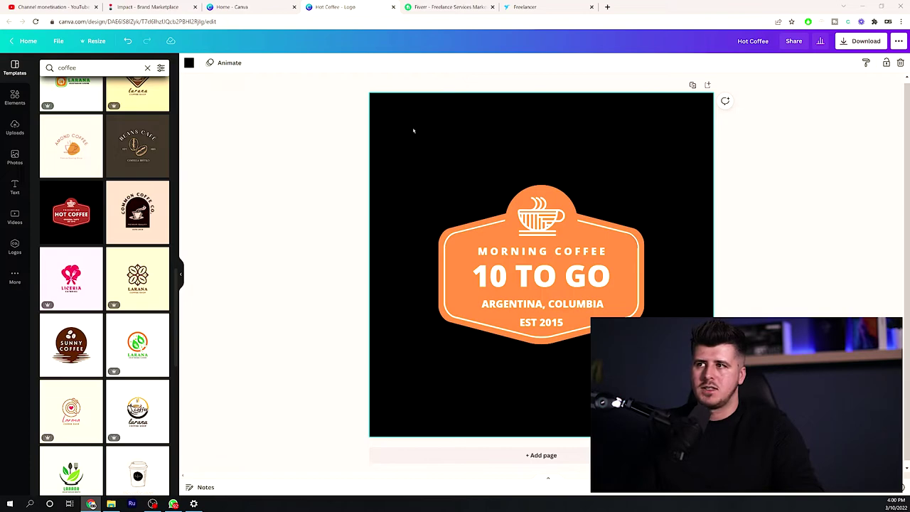
pyautogui.click(188, 63)
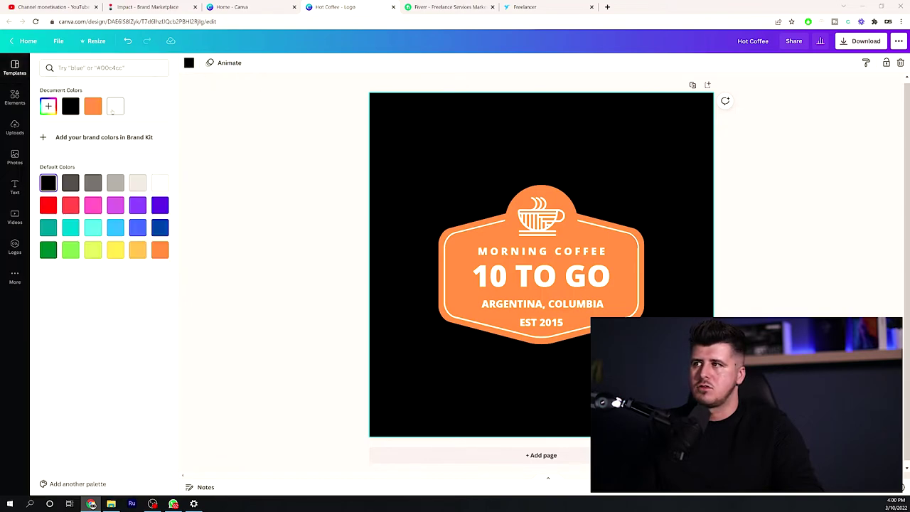
pyautogui.click(115, 106)
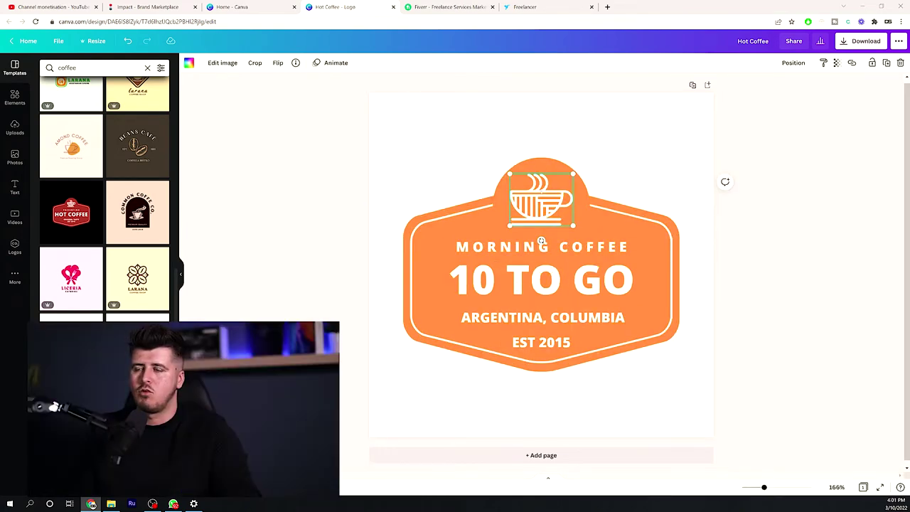
# Step: Make the coffee cup icon black
pyautogui.click(188, 63)
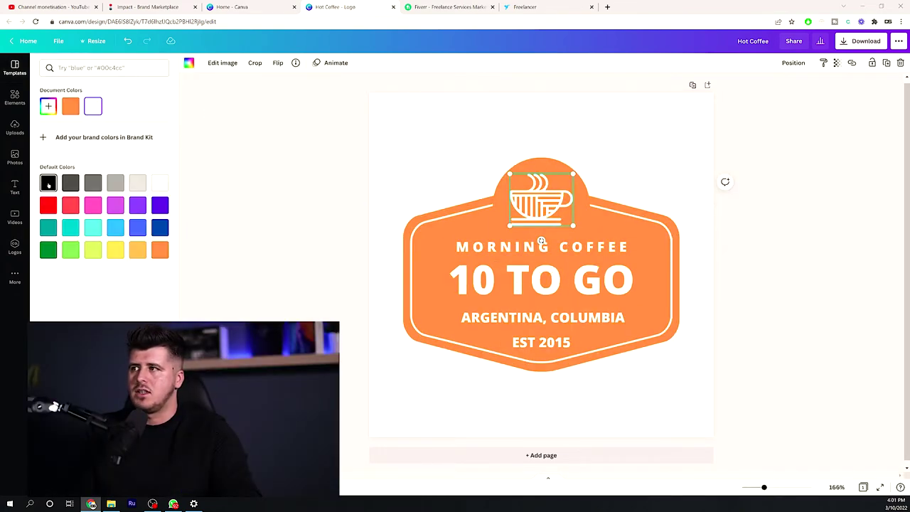
pyautogui.click(49, 183)
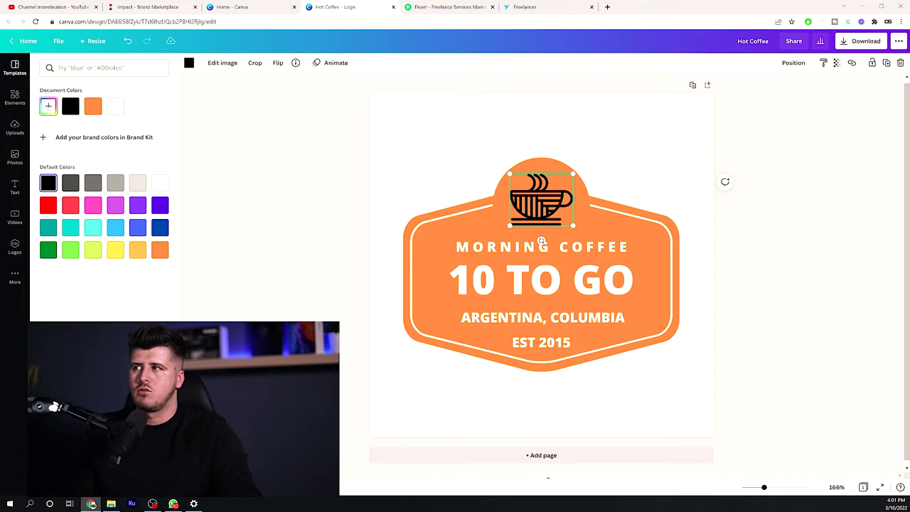
pyautogui.click(48, 106)
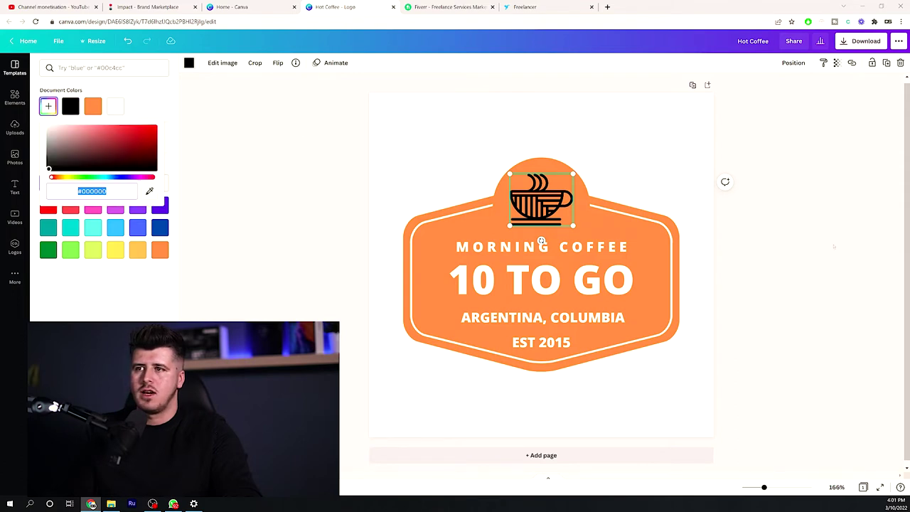
# Step: Make the badge's inner outline black, then bring up the logo's download options
pyautogui.click(649, 224)
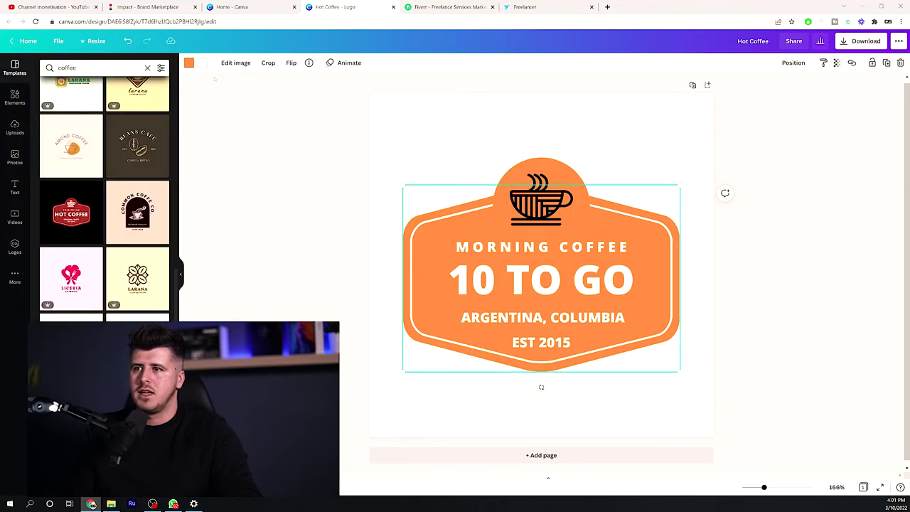
pyautogui.click(203, 63)
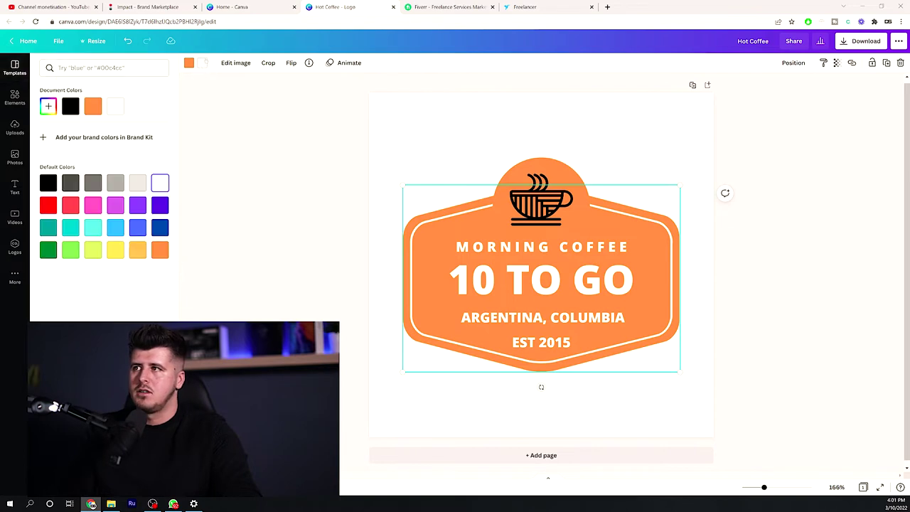
pyautogui.click(71, 108)
pyautogui.click(762, 295)
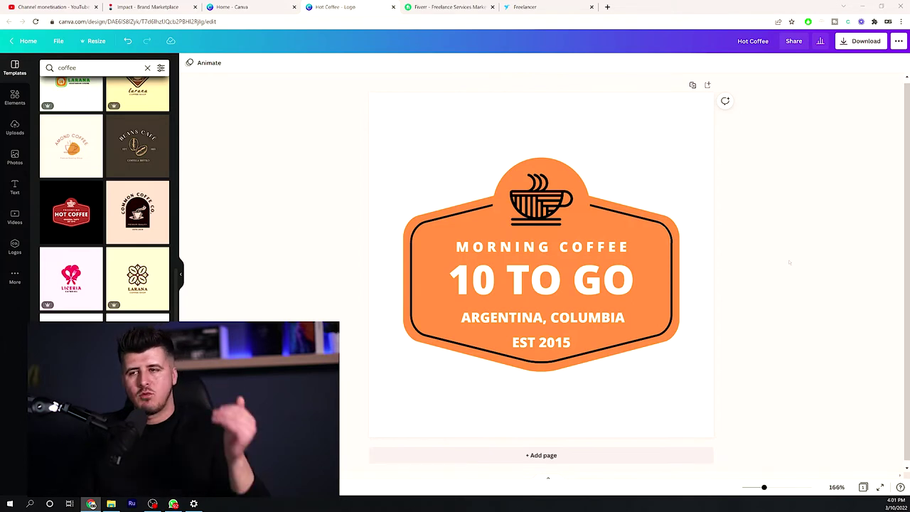
pyautogui.click(857, 42)
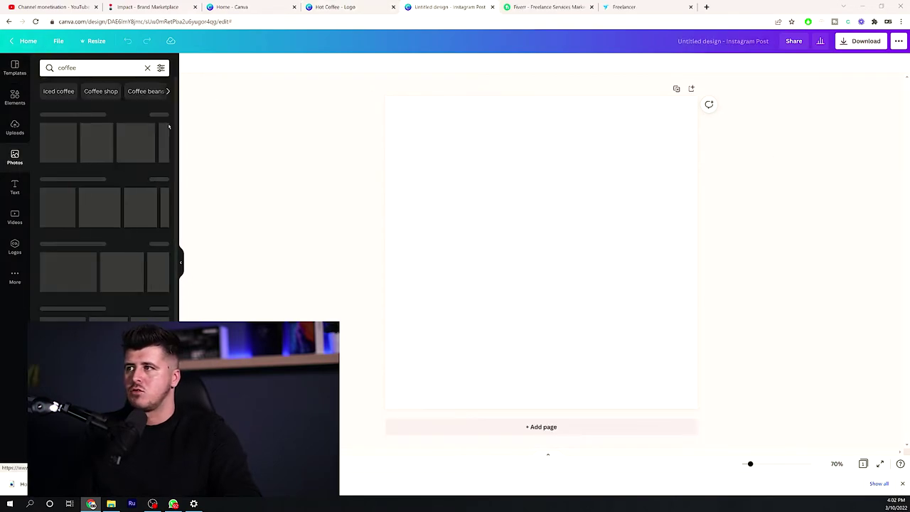
# Step: Add a coffee cup photo to the Instagram post, stretched to fill the whole page
pyautogui.click(76, 170)
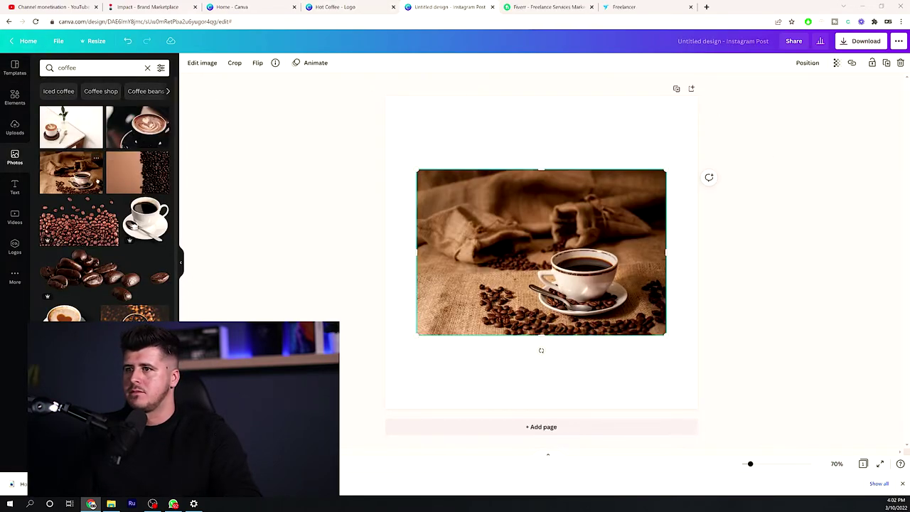
pyautogui.moveTo(548, 254); pyautogui.dragTo(490, 181)
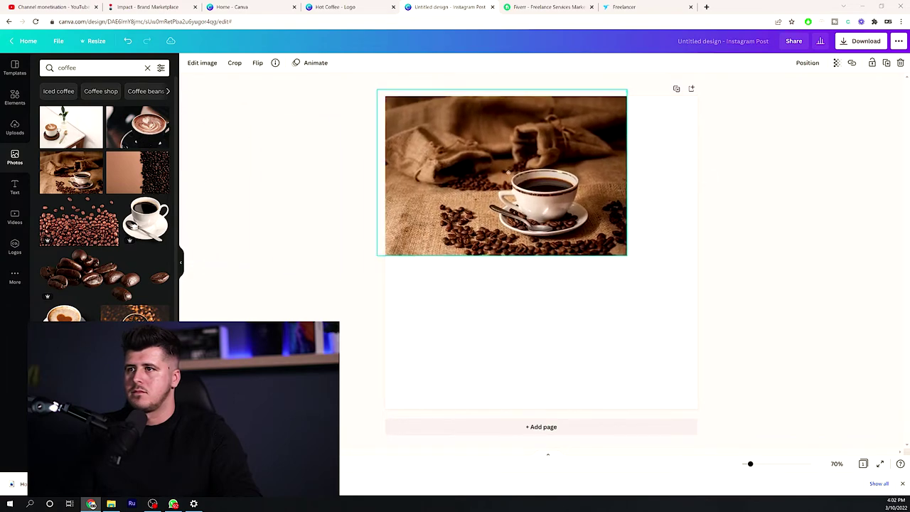
pyautogui.moveTo(610, 265); pyautogui.dragTo(792, 408)
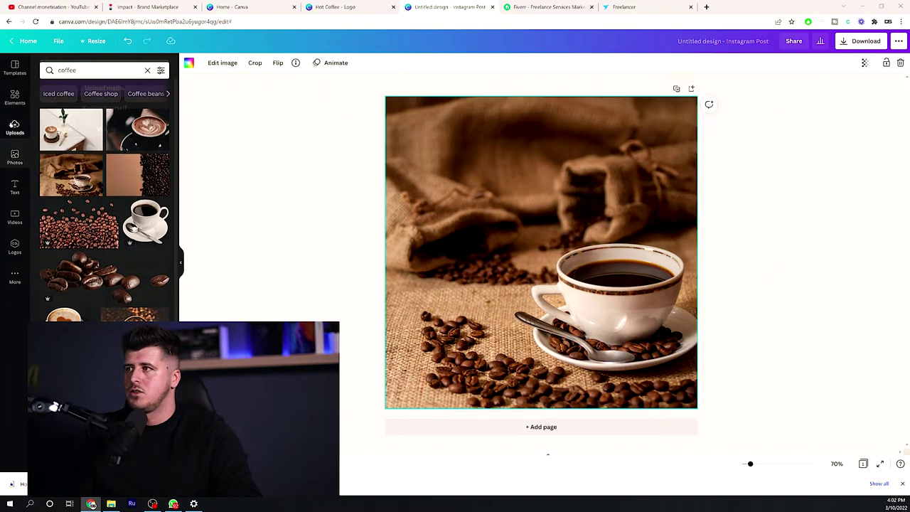
pyautogui.click(14, 128)
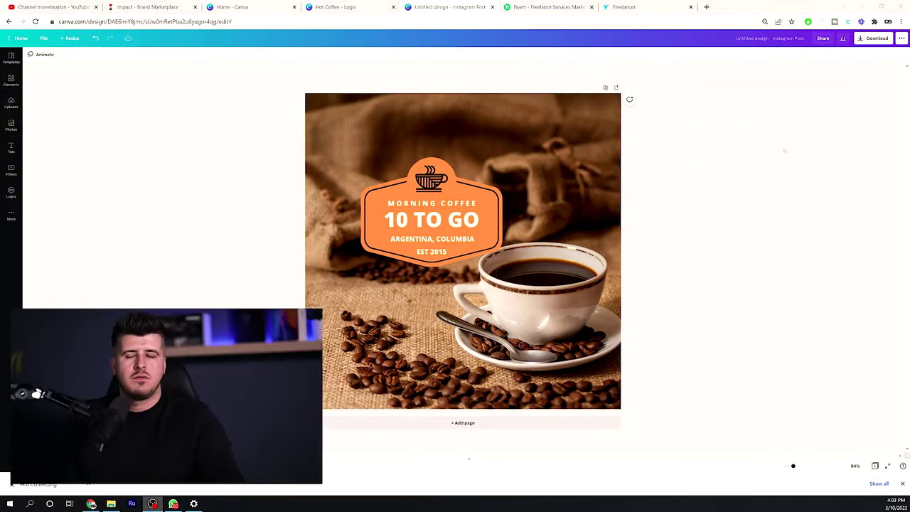
# Step: Move the 10 TO GO logo to the top-left corner and resize it to 389 by 389
pyautogui.click(432, 214)
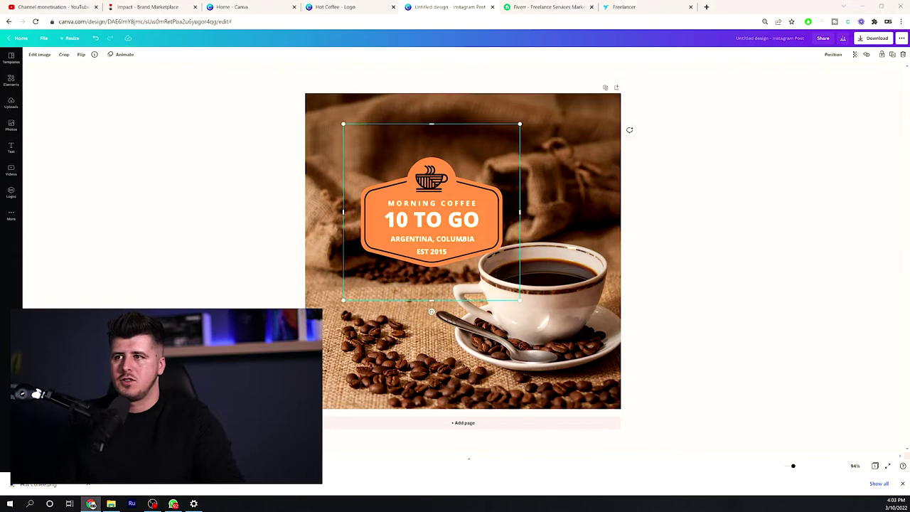
pyautogui.moveTo(431, 213); pyautogui.dragTo(410, 181)
pyautogui.moveTo(503, 274); pyautogui.dragTo(399, 182)
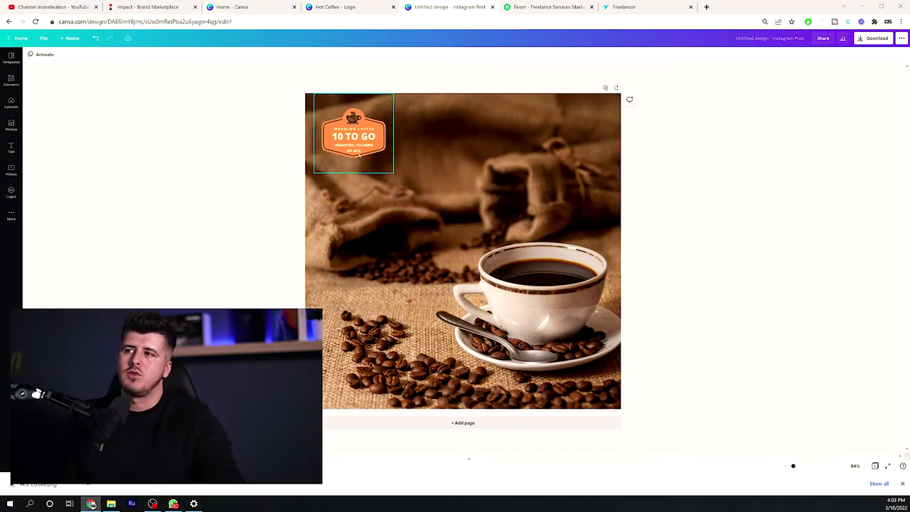
pyautogui.moveTo(393, 173); pyautogui.dragTo(424, 209)
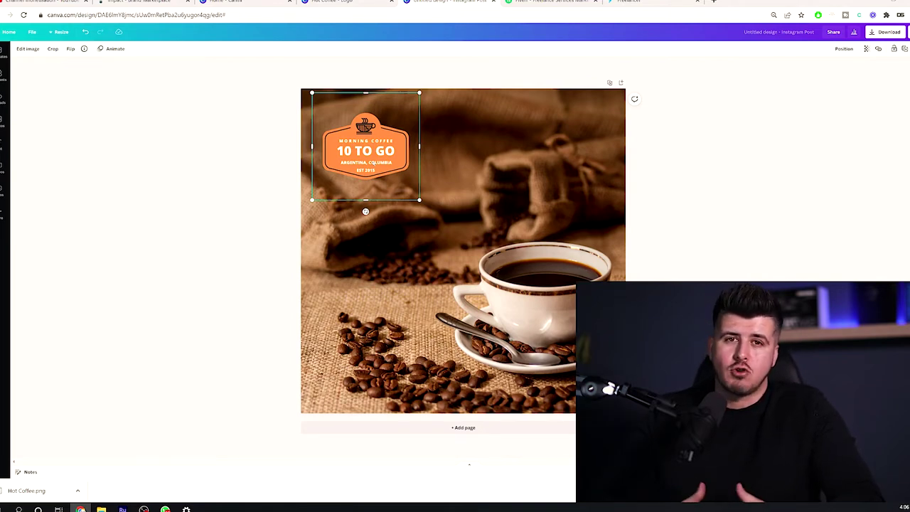
# Step: Deselect the logo to finish the post, then switch to the Fiverr site
pyautogui.click(509, 270)
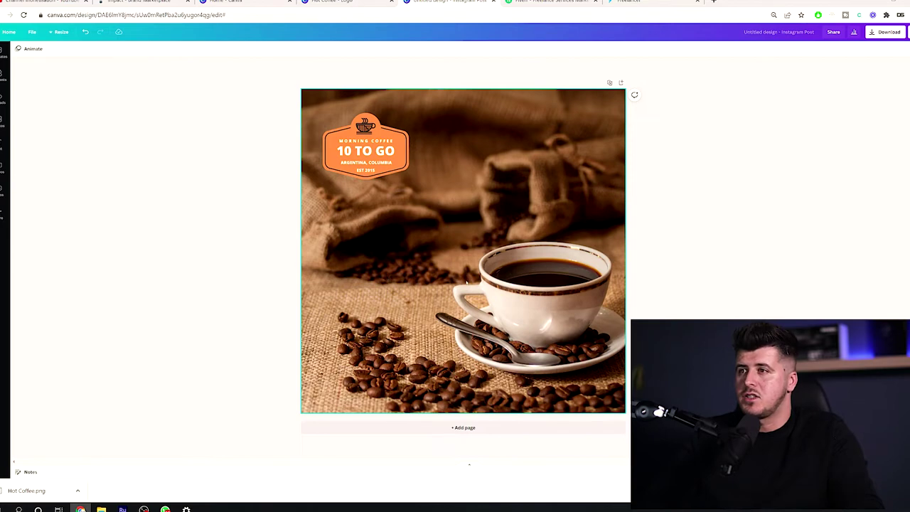
pyautogui.click(547, 2)
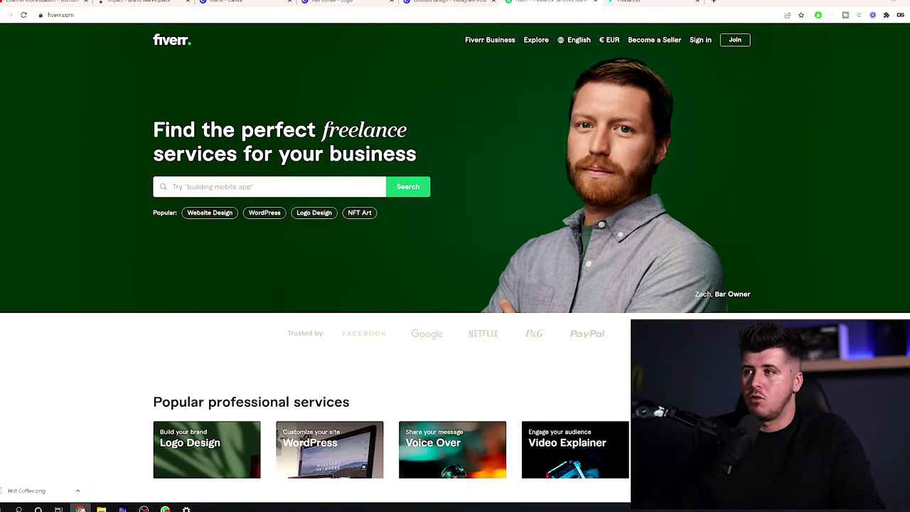
# Step: Search Fiverr for 'logo' and open the professional modern business logo gig
pyautogui.click(269, 186)
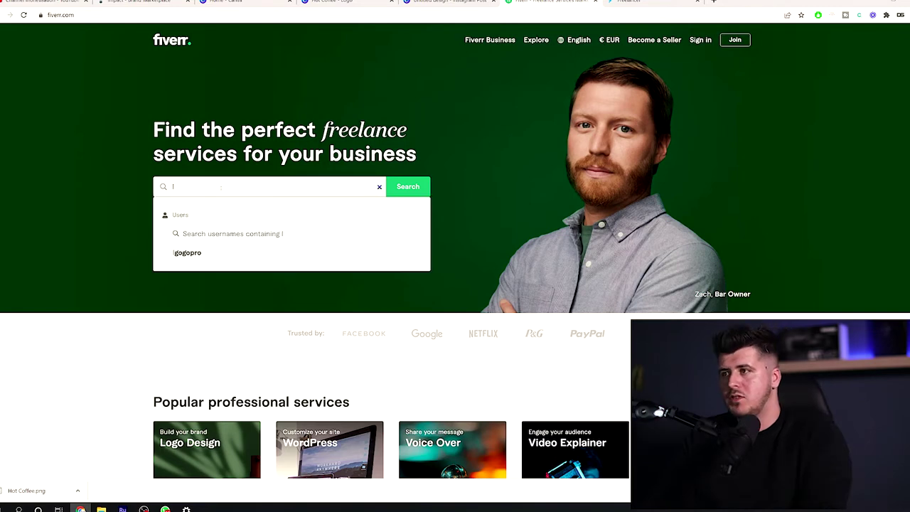
pyautogui.write('logo')
pyautogui.press('Return')
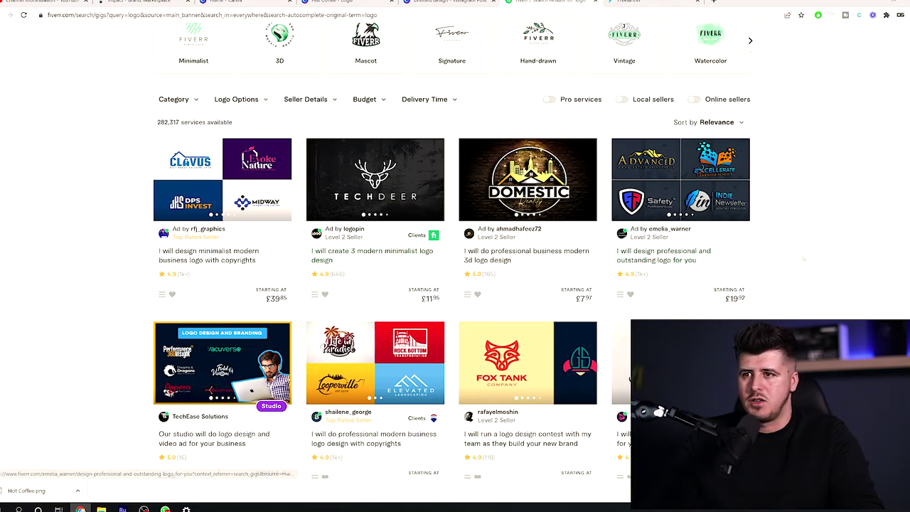
pyautogui.scroll(-3, 555, 213)
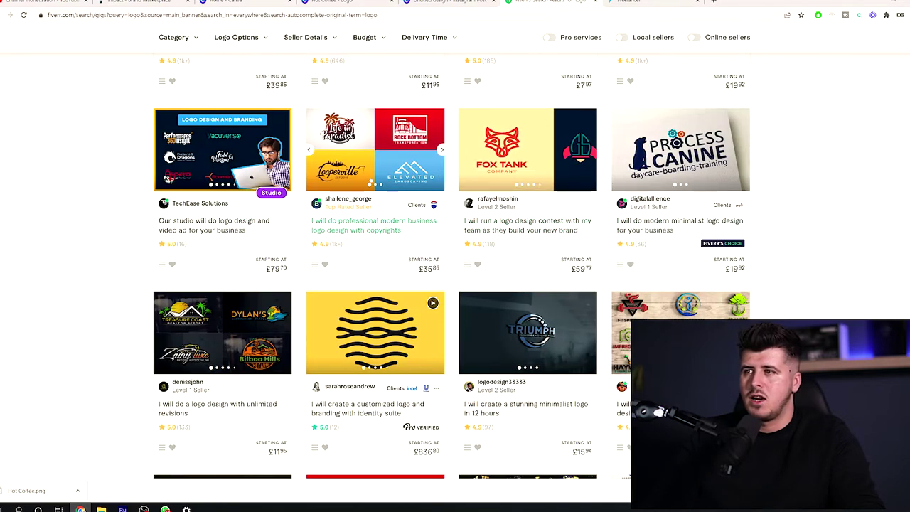
pyautogui.click(365, 169)
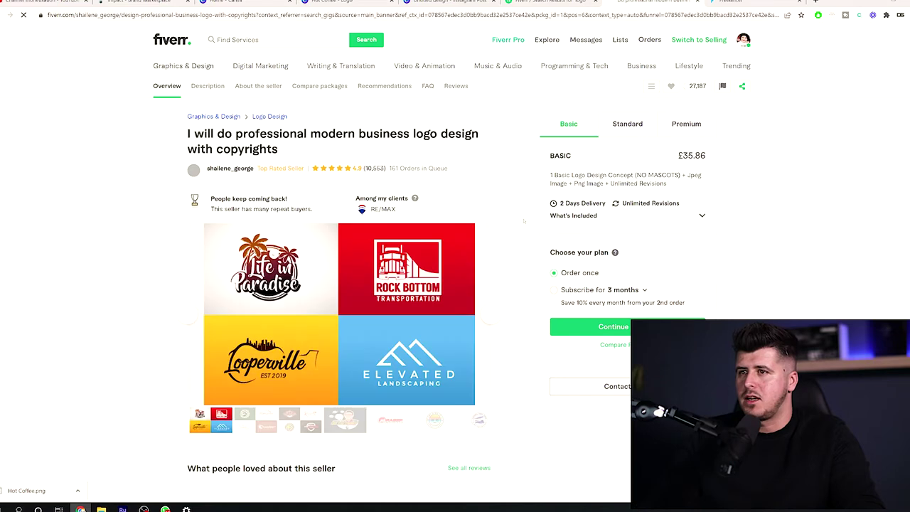
# Step: Compare the gig's Basic, Standard and Premium packages, noting unlimited revisions and 3 Premium concepts
pyautogui.scroll(-1, 365, 170)
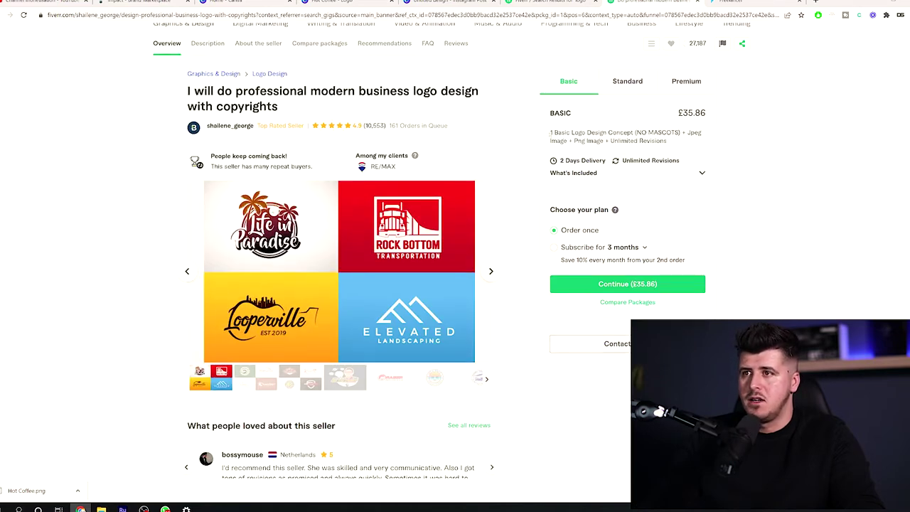
pyautogui.moveTo(553, 132); pyautogui.dragTo(624, 133)
pyautogui.click(624, 132)
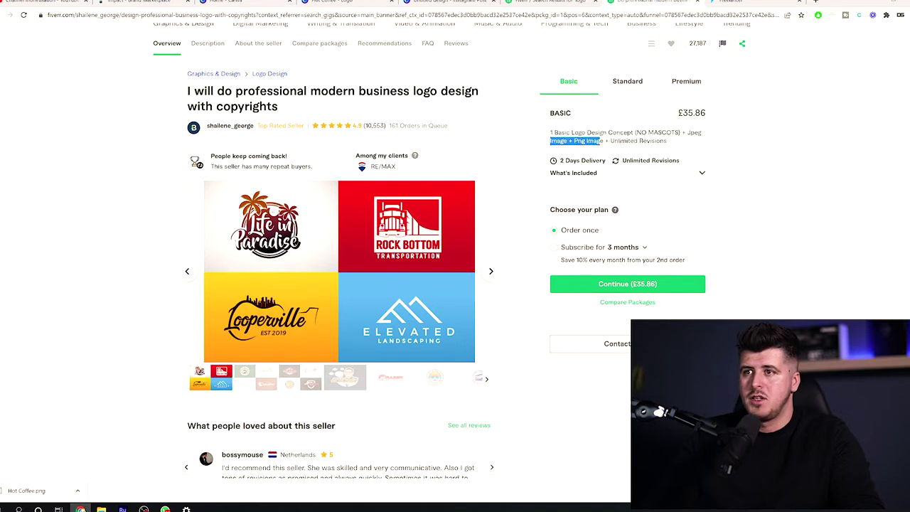
pyautogui.moveTo(609, 141); pyautogui.dragTo(650, 141)
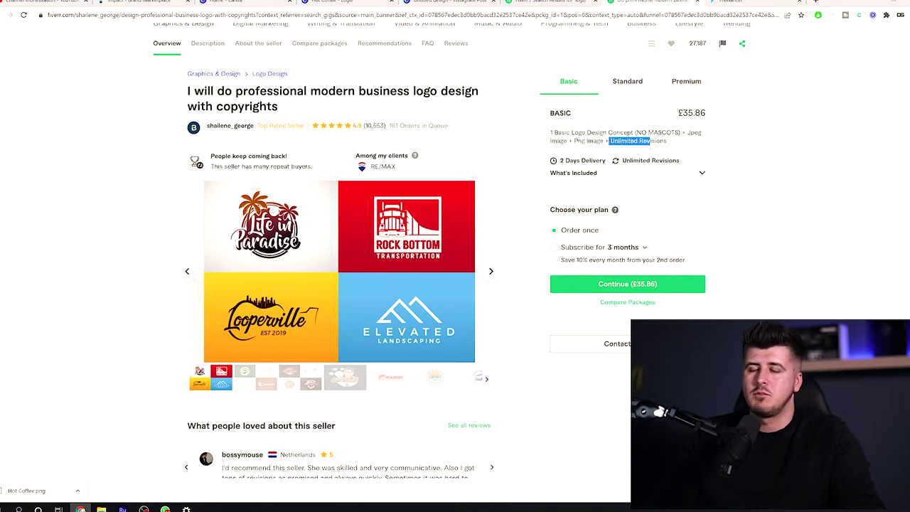
pyautogui.click(627, 81)
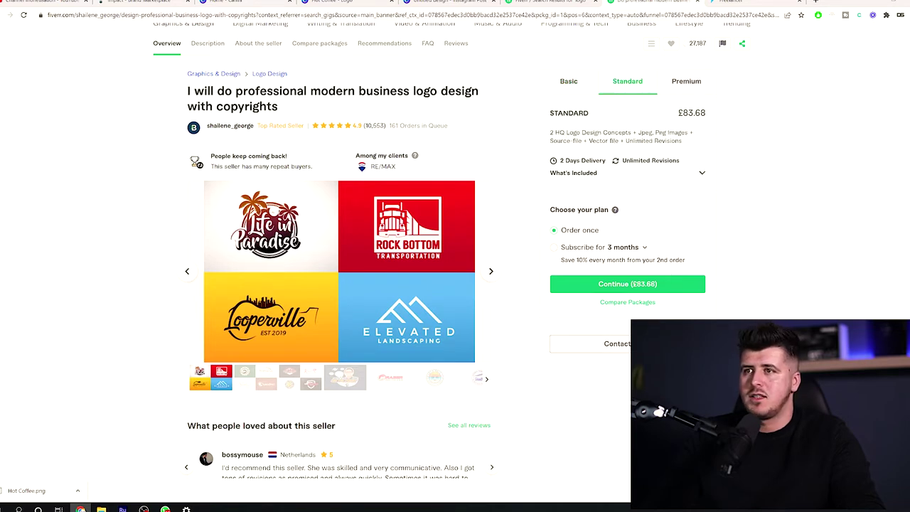
pyautogui.click(687, 81)
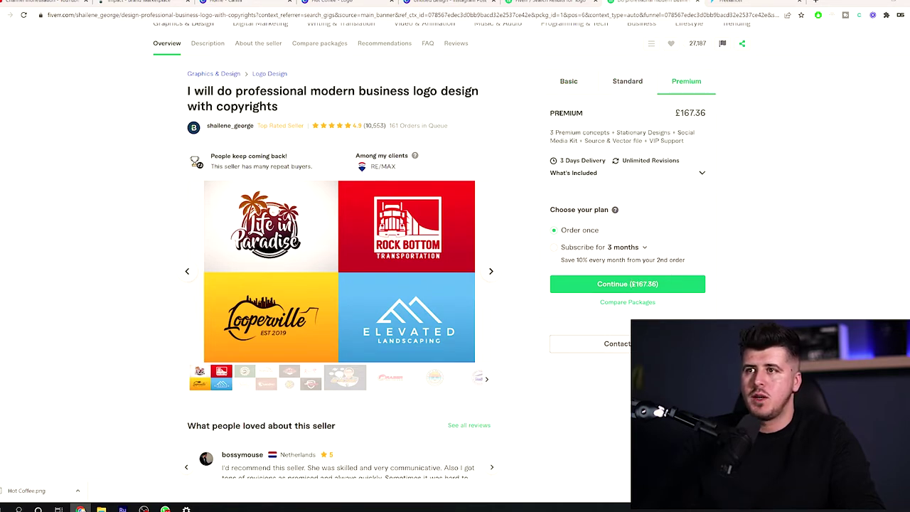
pyautogui.moveTo(555, 133); pyautogui.dragTo(627, 133)
pyautogui.click(627, 133)
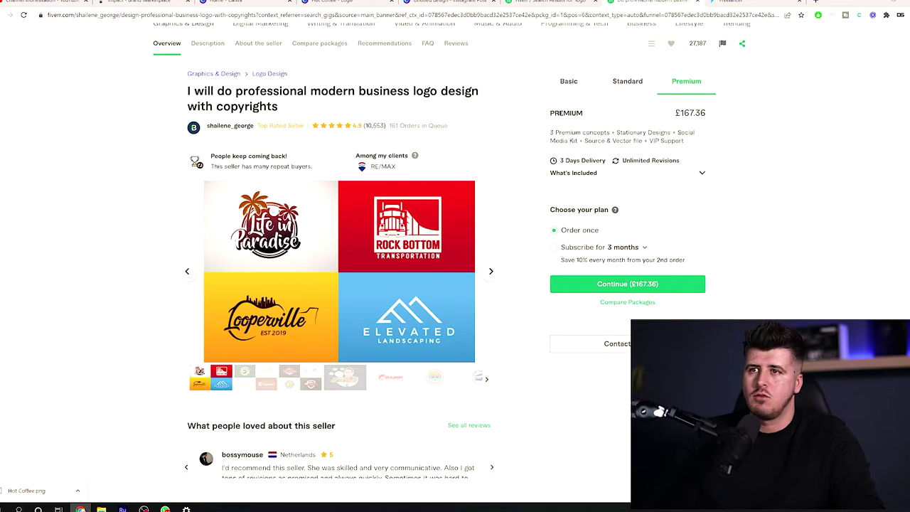
# Step: Return to the £35.86 Basic package and scroll through the gig description
pyautogui.click(569, 81)
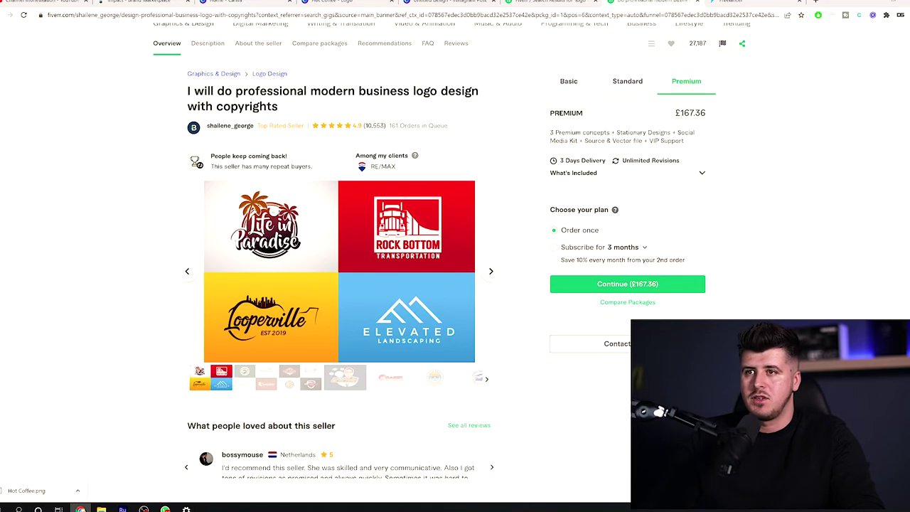
pyautogui.click(568, 81)
pyautogui.moveTo(453, 280)
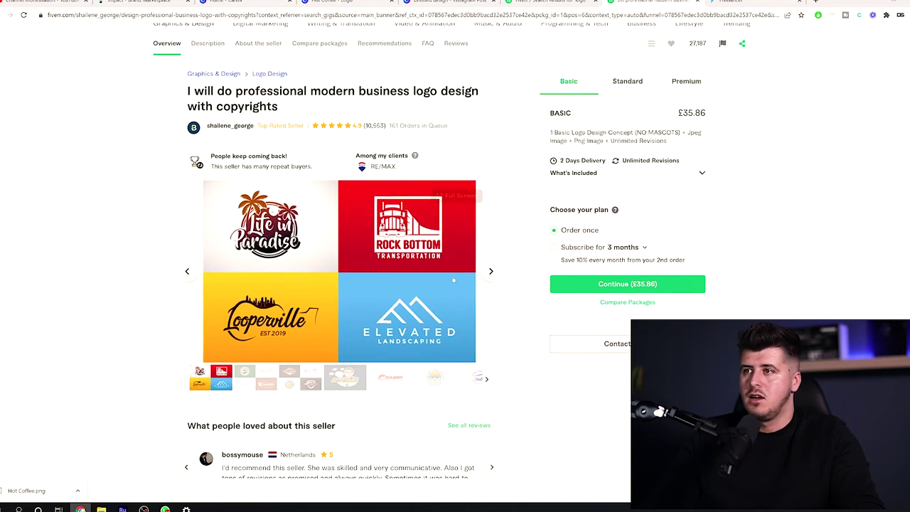
pyautogui.scroll(-1, 456, 281)
pyautogui.scroll(-3, 470, 282)
pyautogui.scroll(-2, 498, 283)
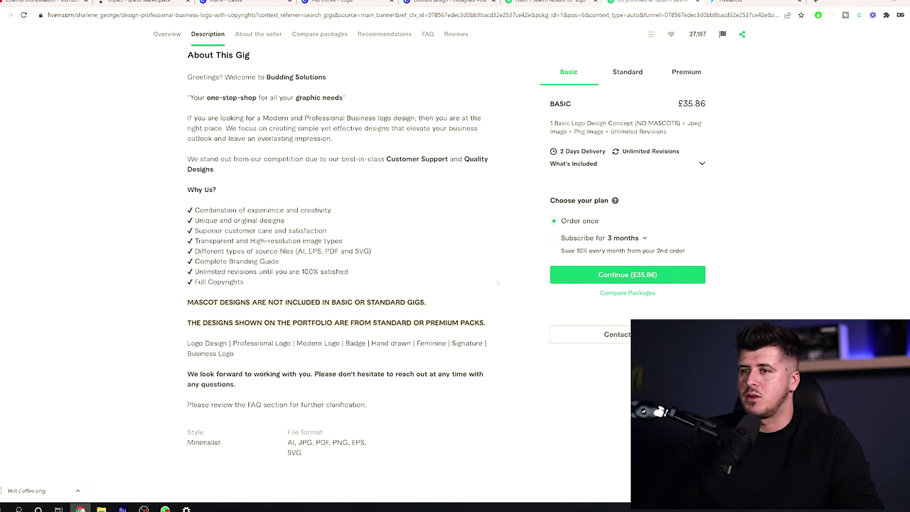
pyautogui.scroll(6, 498, 283)
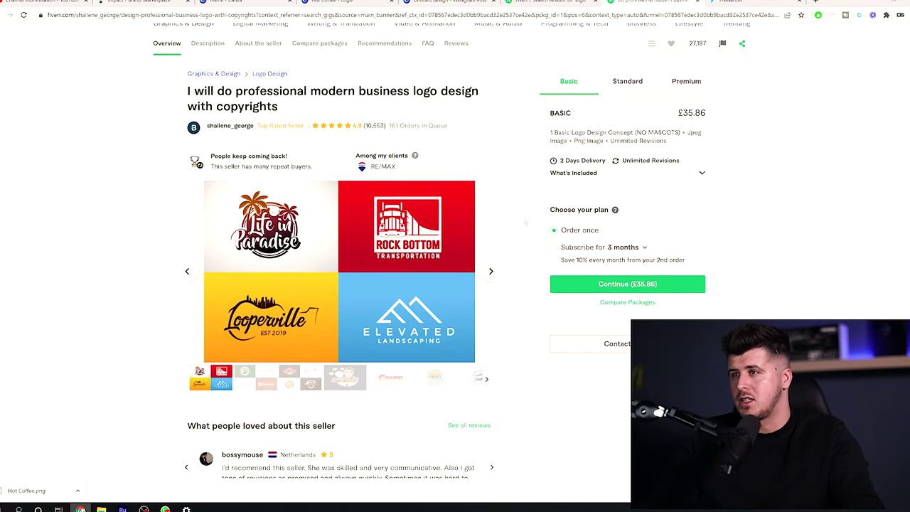
pyautogui.scroll(-1, 530, 245)
pyautogui.scroll(-1, 529, 246)
pyautogui.scroll(3, 529, 245)
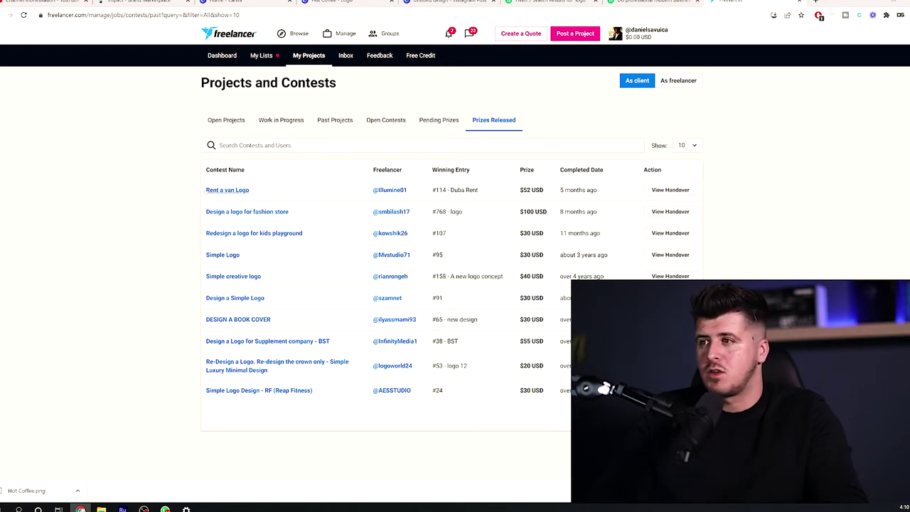
# Step: Zoom the page in and open the Rent a van Logo contest to check its 270 entries
pyautogui.hotkey('ctrl', '+')
pyautogui.hotkey('ctrl', '+')
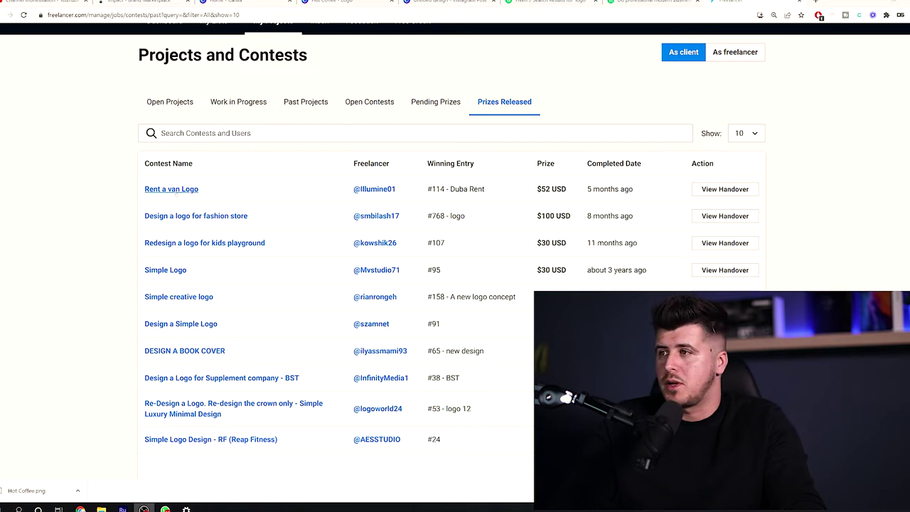
pyautogui.click(159, 190)
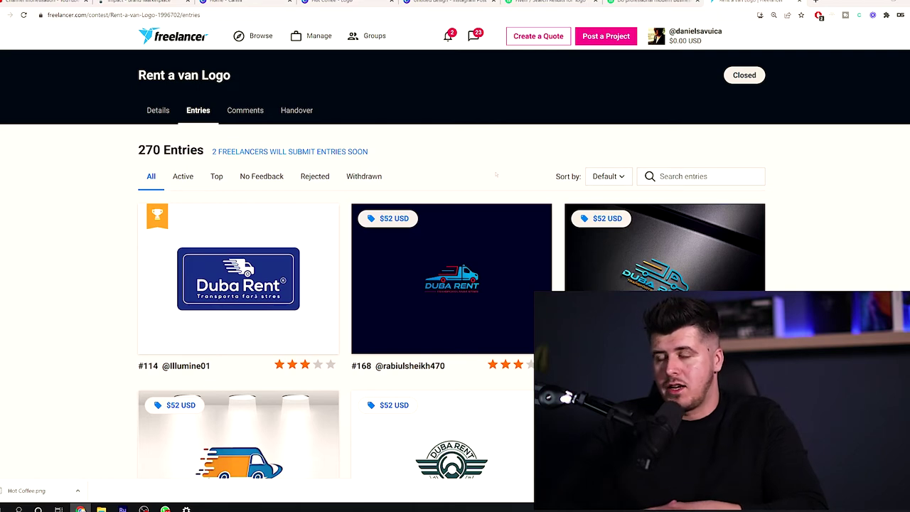
pyautogui.moveTo(162, 151); pyautogui.dragTo(144, 150)
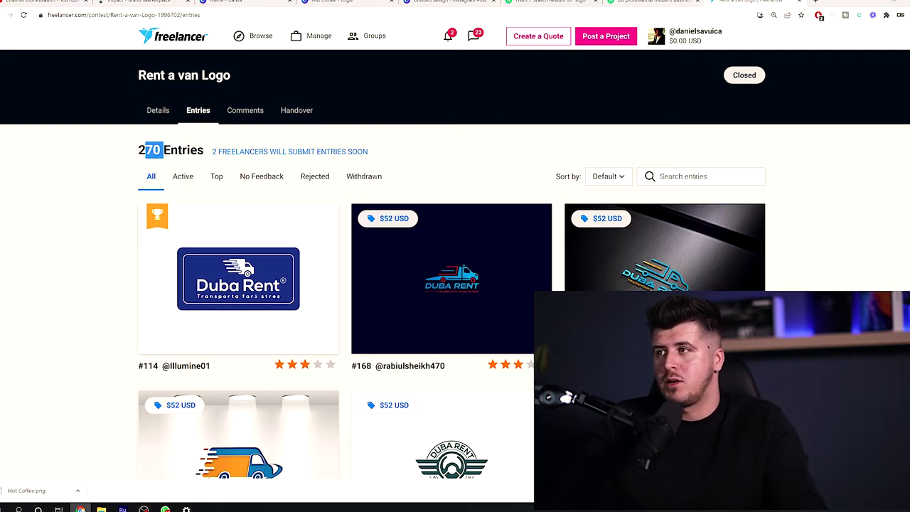
pyautogui.click(144, 150)
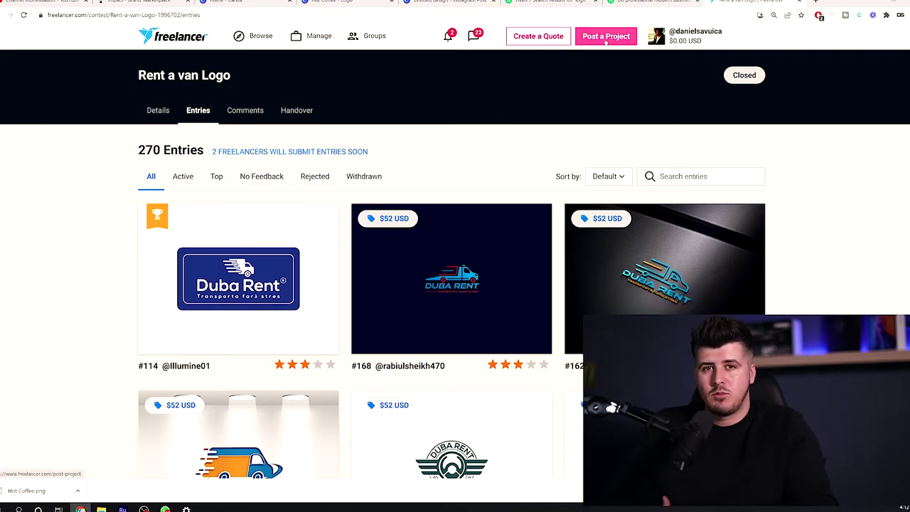
# Step: Post a project named 'Logo design for coffee shop' with description lines Numele, Culorile, Fontul
pyautogui.click(606, 42)
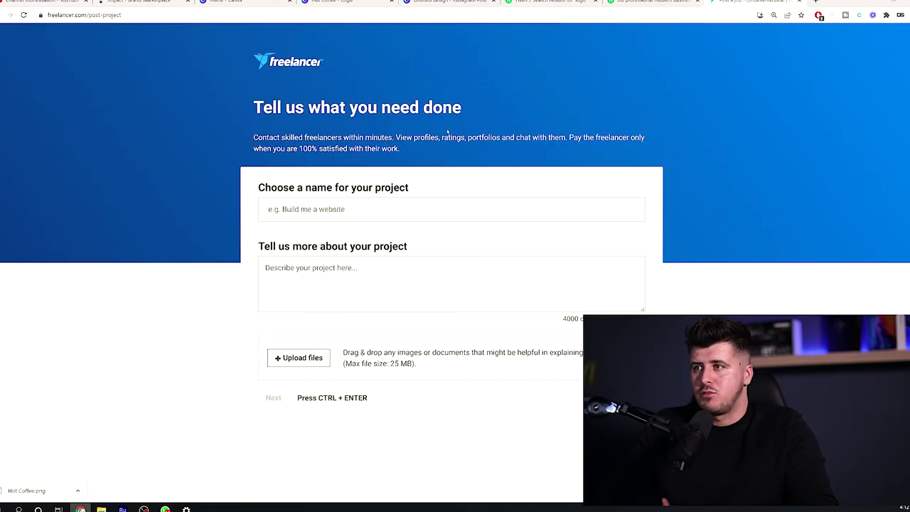
pyautogui.click(431, 209)
pyautogui.write('Logo design ')
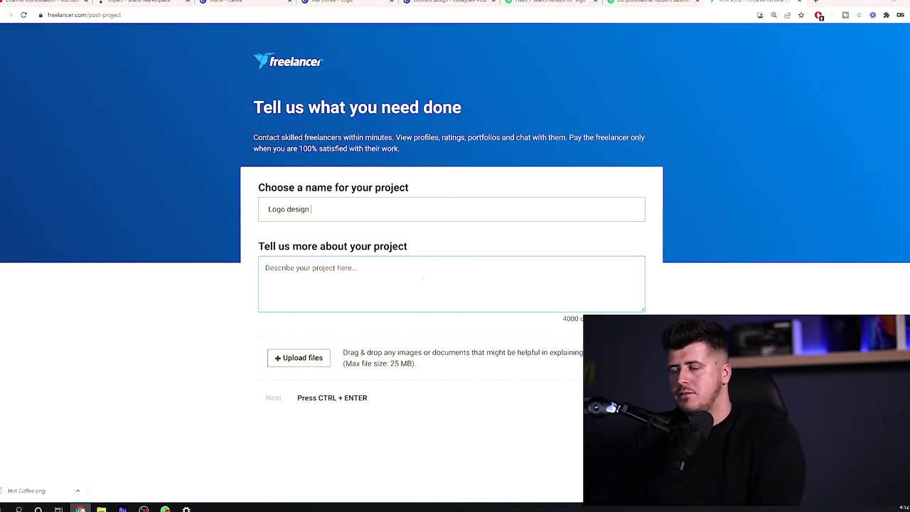
pyautogui.write('for coffe')
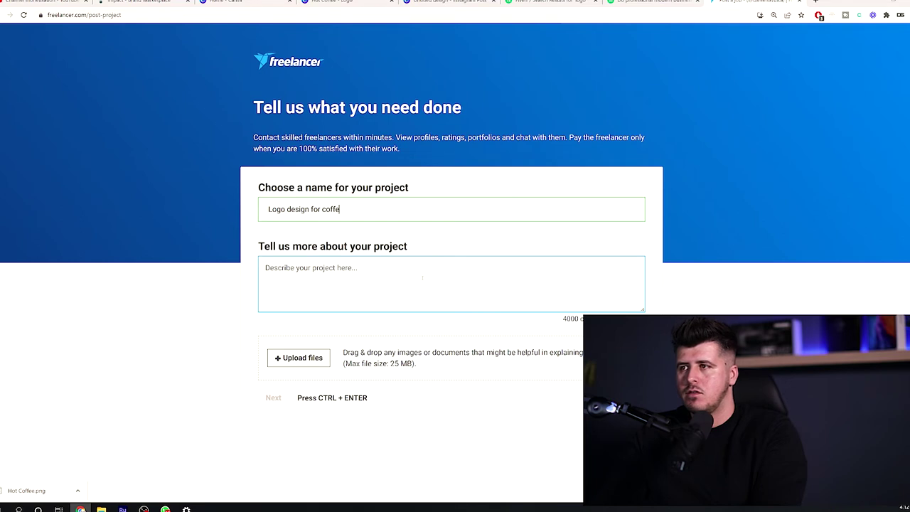
pyautogui.write('e shop')
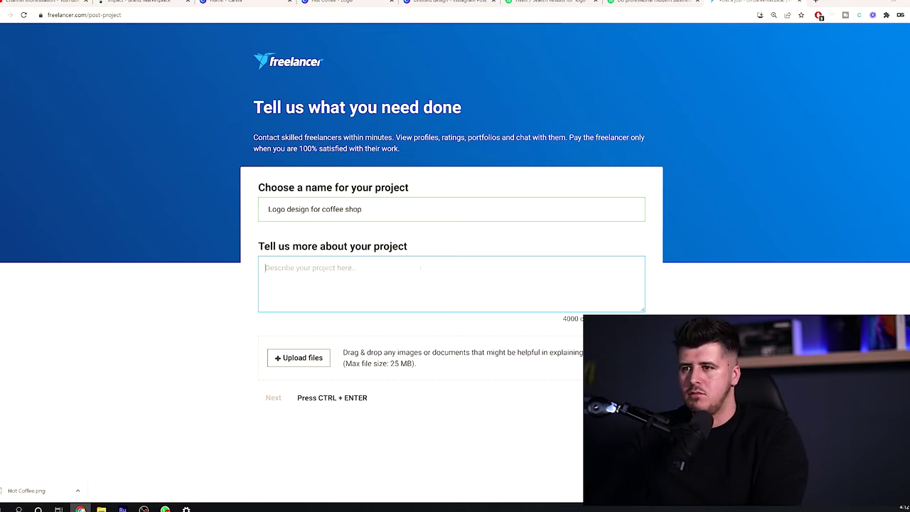
pyautogui.write('Numele')
pyautogui.press('Return')
pyautogui.write('Cu')
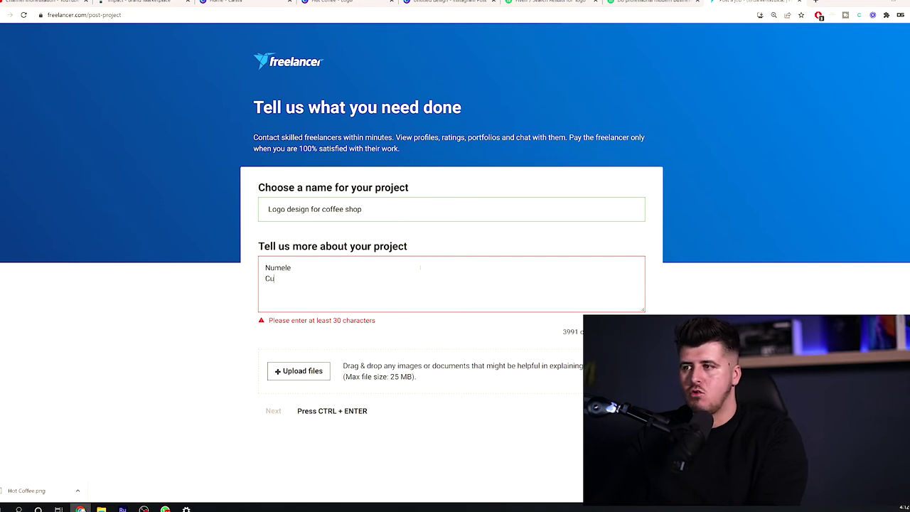
pyautogui.write('lorile')
pyautogui.press('Return')
pyautogui.write('Fontul')
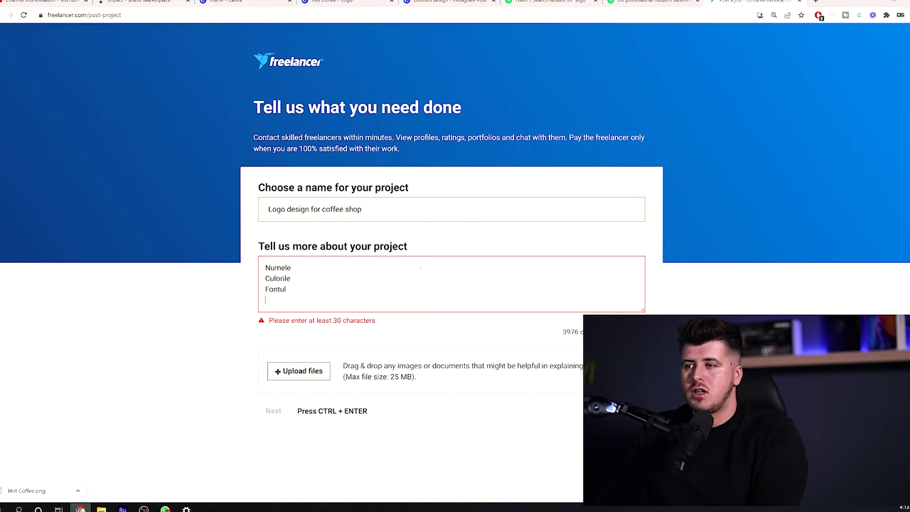
pyautogui.write(' Fontul')
pyautogui.scroll(-4, 420, 267)
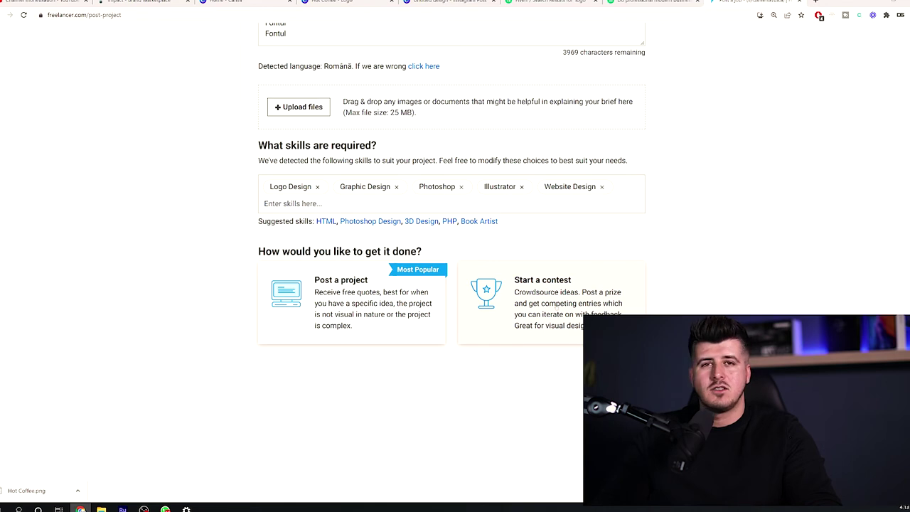
# Step: Switch to a contest with a $50 budget, keeping the 3–30 day and 7-day defaults
pyautogui.click(541, 292)
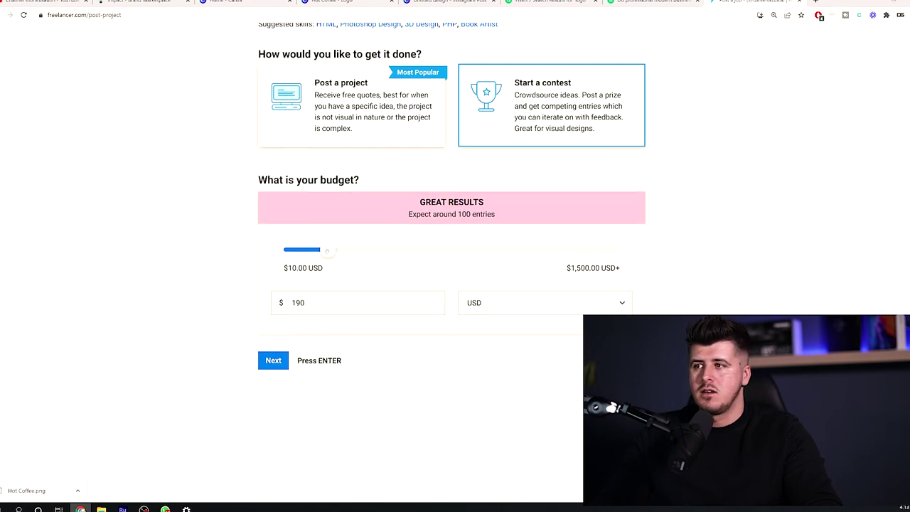
pyautogui.click(346, 294)
pyautogui.write('50')
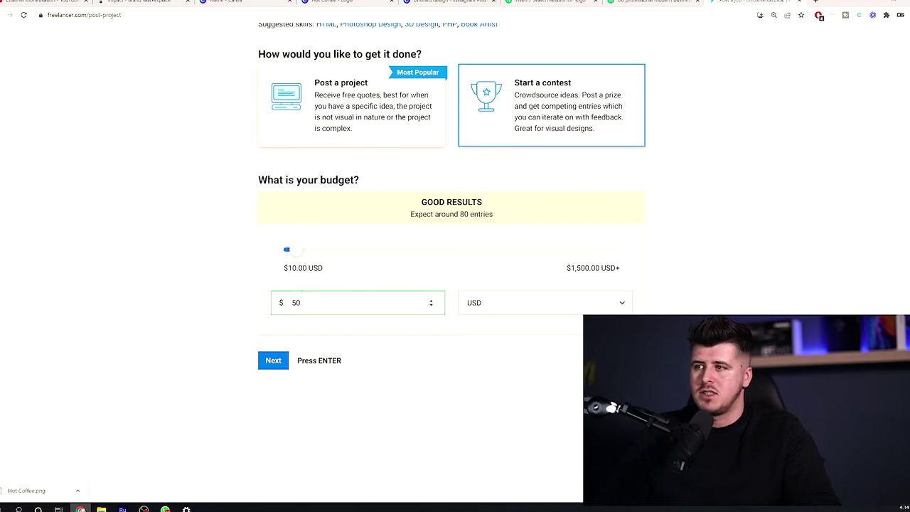
pyautogui.press('Return')
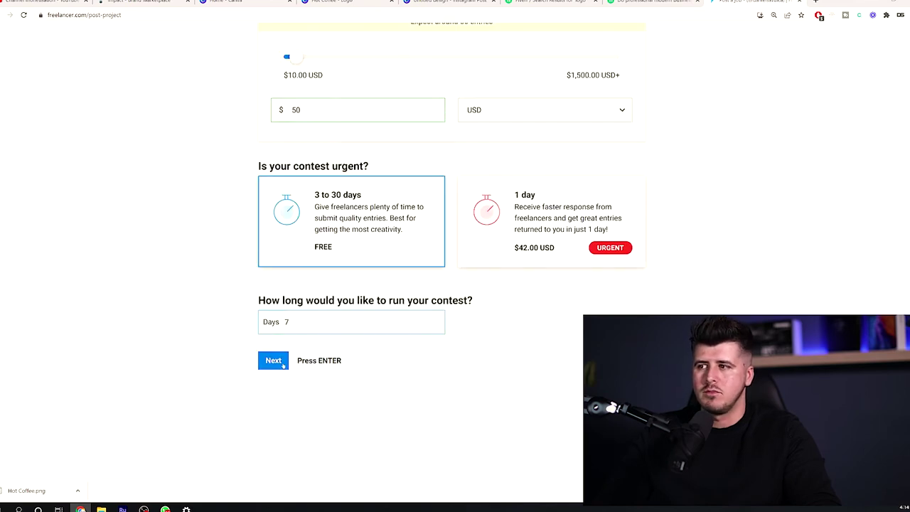
pyautogui.press('Return')
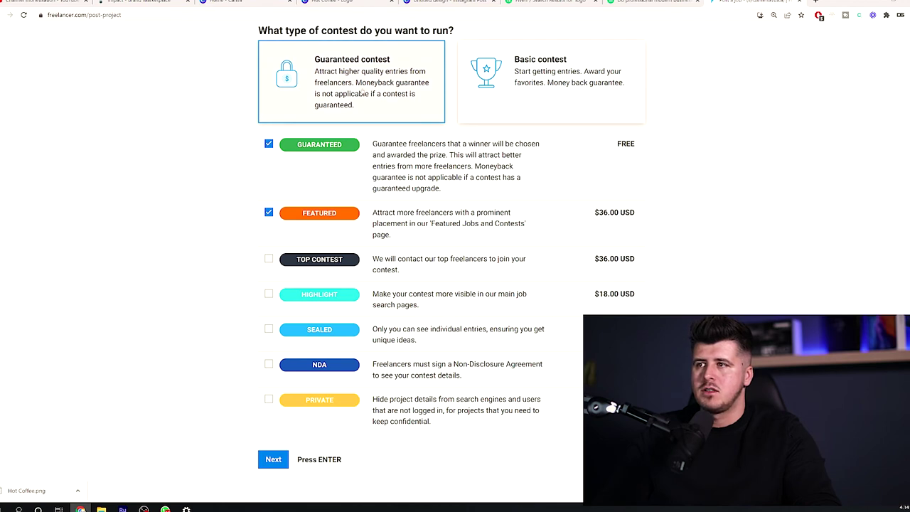
# Step: Remove the paid FEATURED upgrade and review the contest summary
pyautogui.click(269, 213)
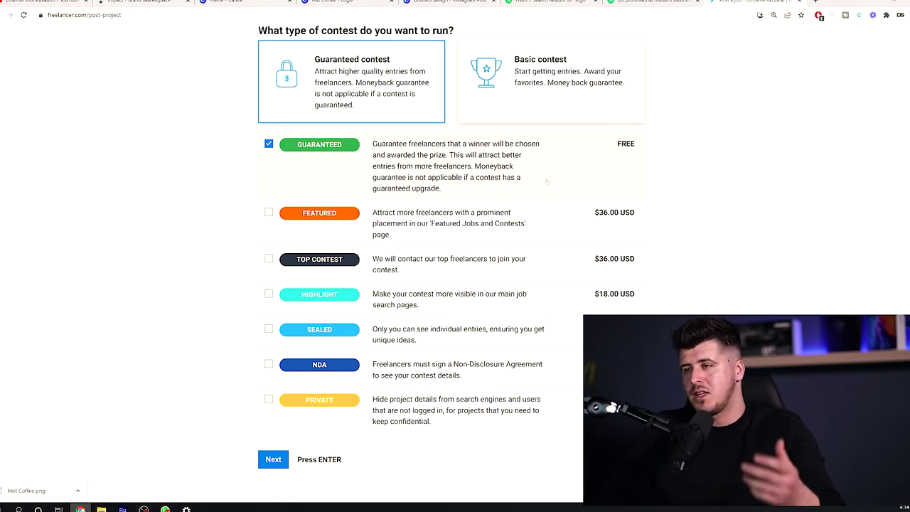
pyautogui.scroll(-5, 303, 173)
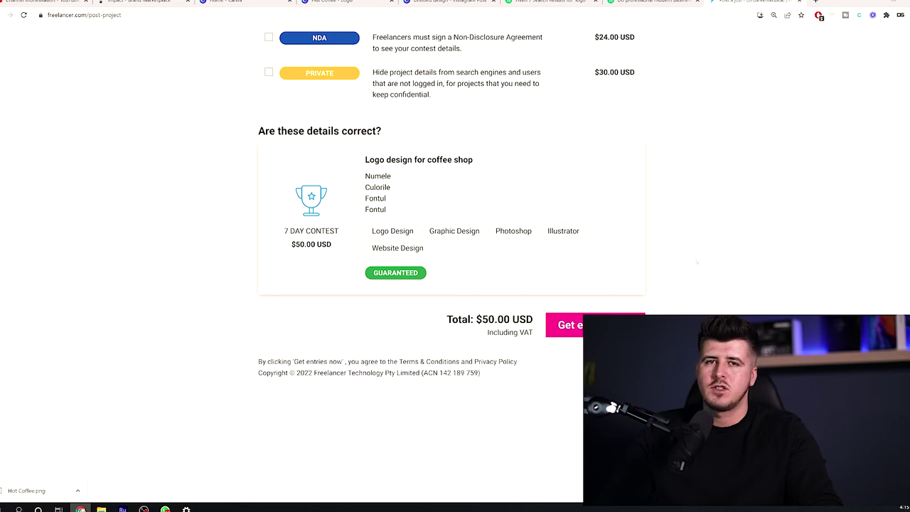
pyautogui.scroll(1, 697, 261)
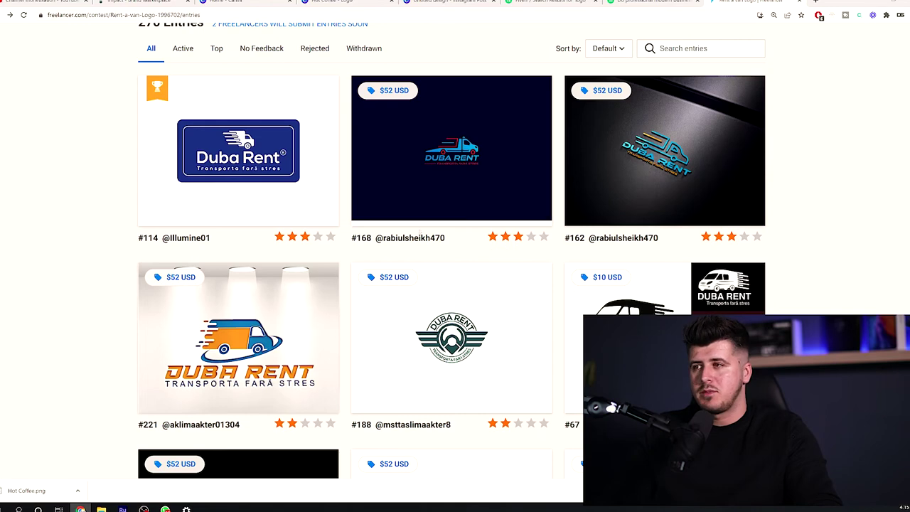
pyautogui.scroll(-2, 306, 235)
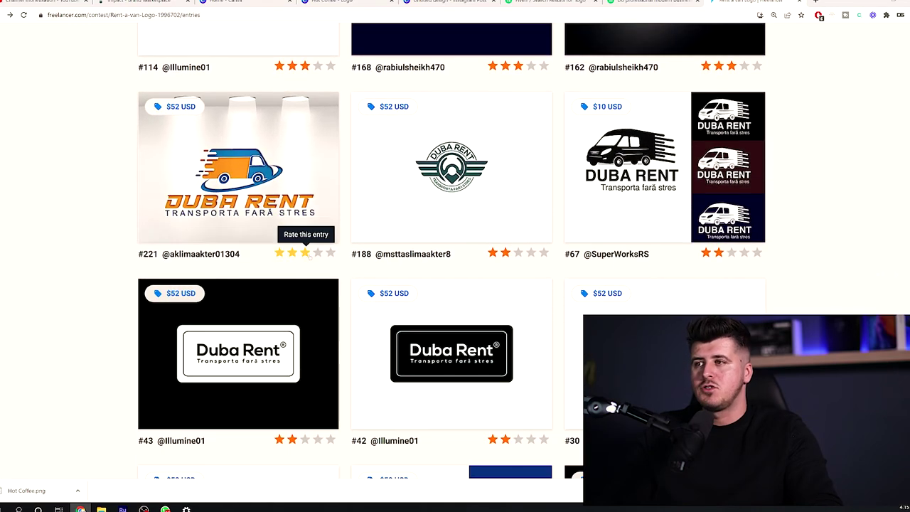
pyautogui.scroll(3, 305, 253)
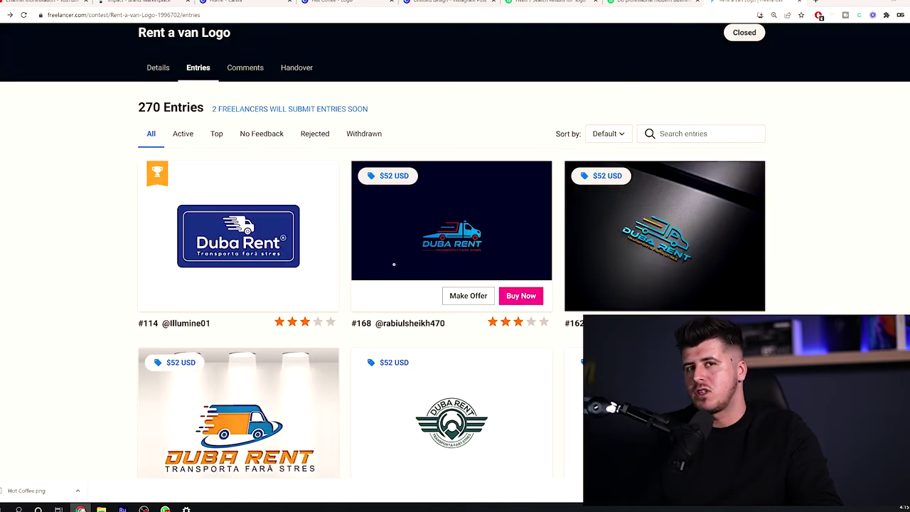
pyautogui.scroll(-1, 731, 270)
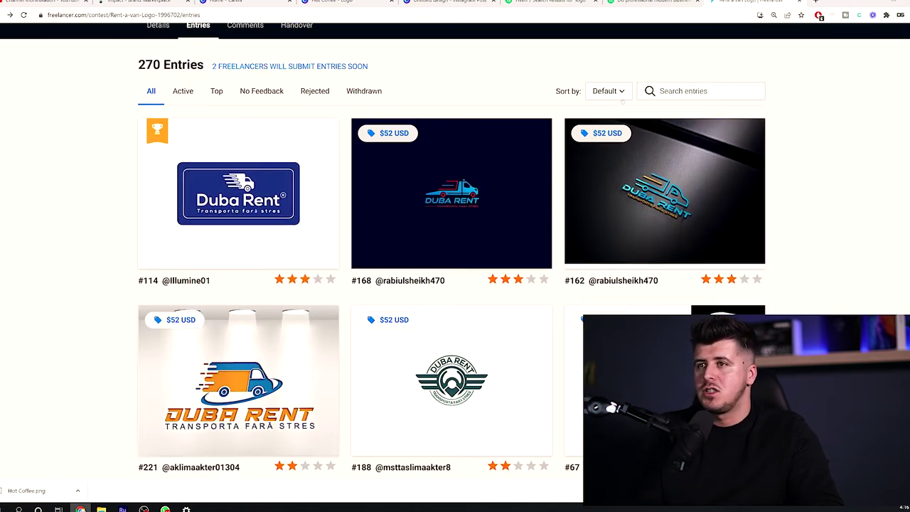
pyautogui.click(613, 92)
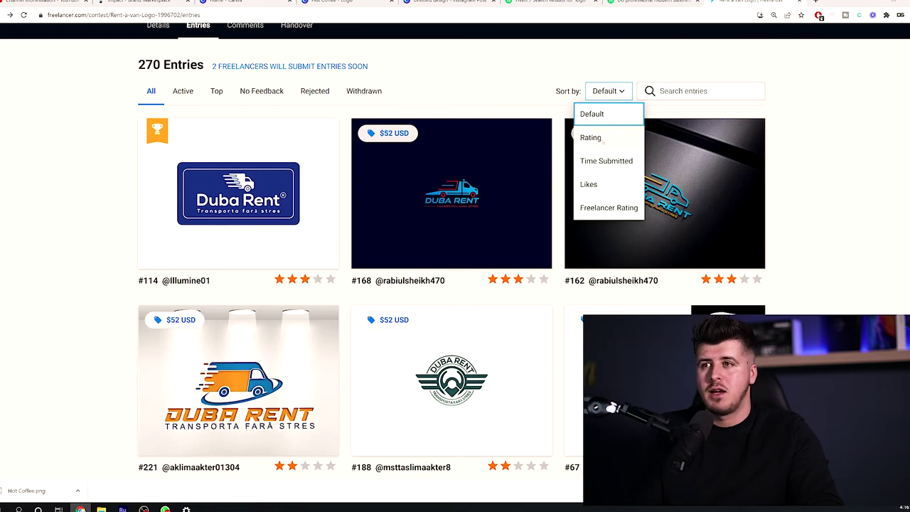
pyautogui.click(603, 139)
pyautogui.scroll(-3, 774, 245)
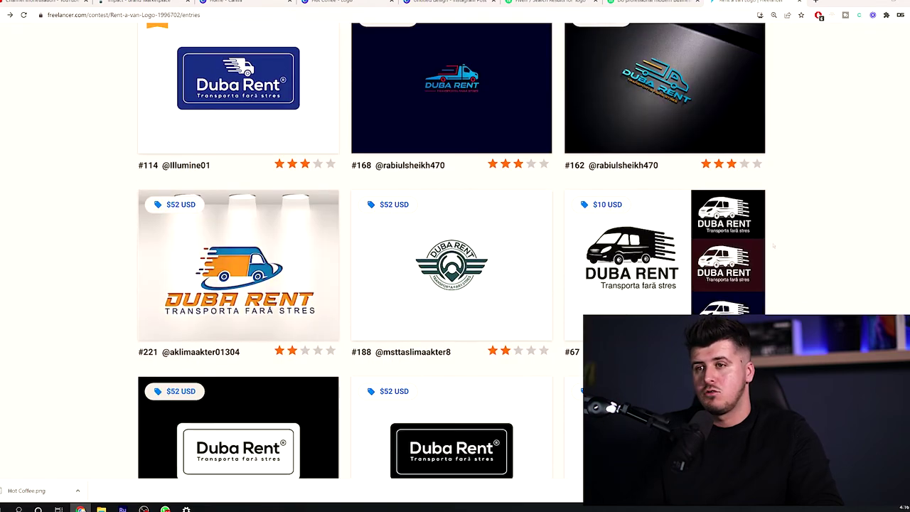
pyautogui.scroll(3, 773, 245)
pyautogui.scroll(-5, 772, 245)
pyautogui.scroll(-2, 772, 244)
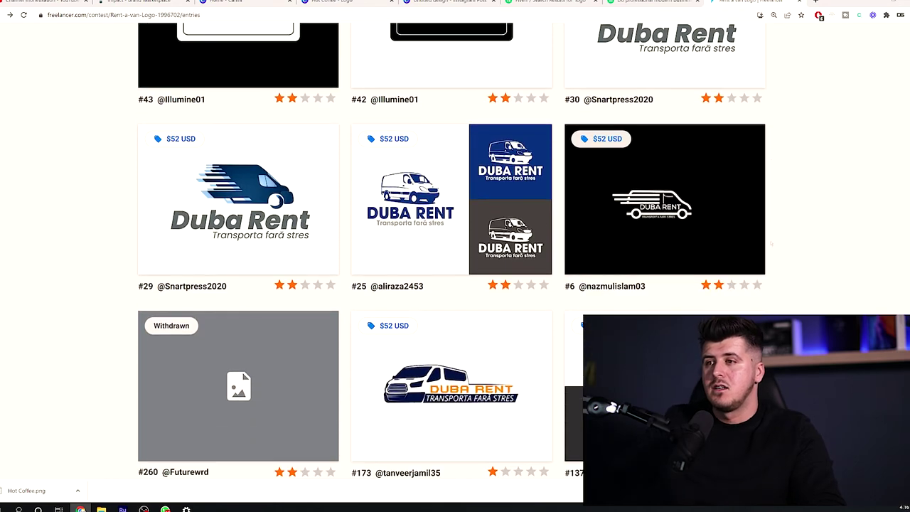
pyautogui.scroll(-2, 772, 245)
pyautogui.scroll(-2, 768, 249)
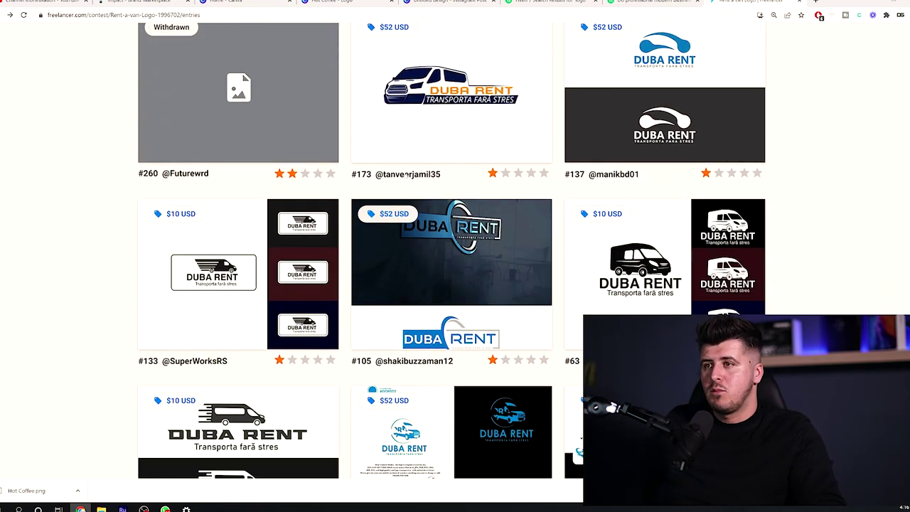
pyautogui.scroll(-2, 316, 281)
pyautogui.scroll(10, 780, 239)
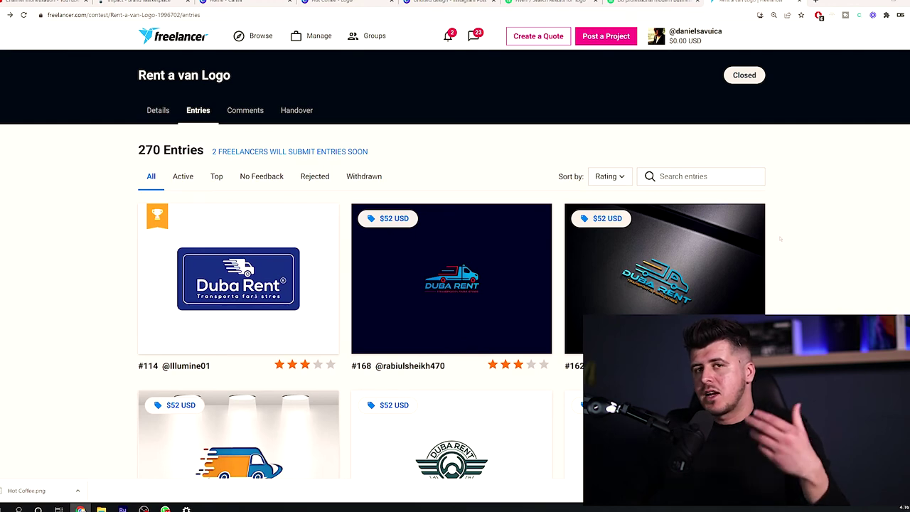
pyautogui.click(610, 176)
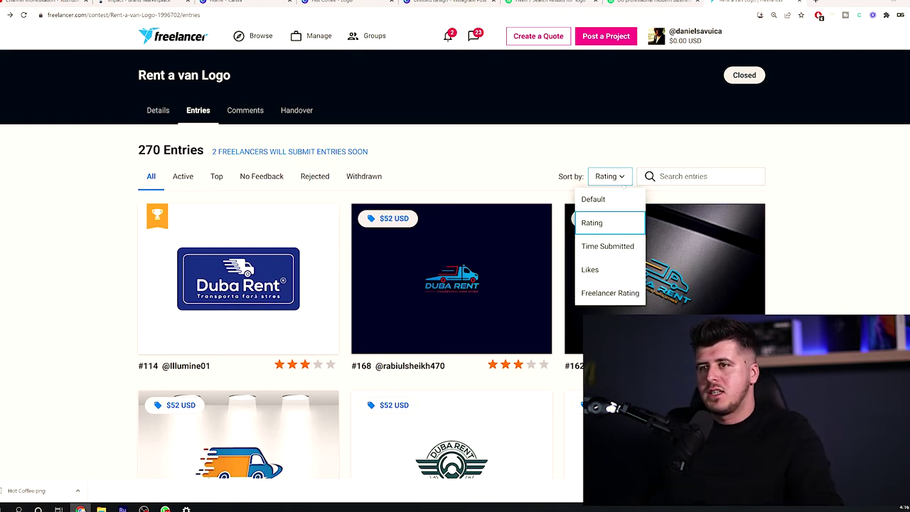
pyautogui.click(606, 246)
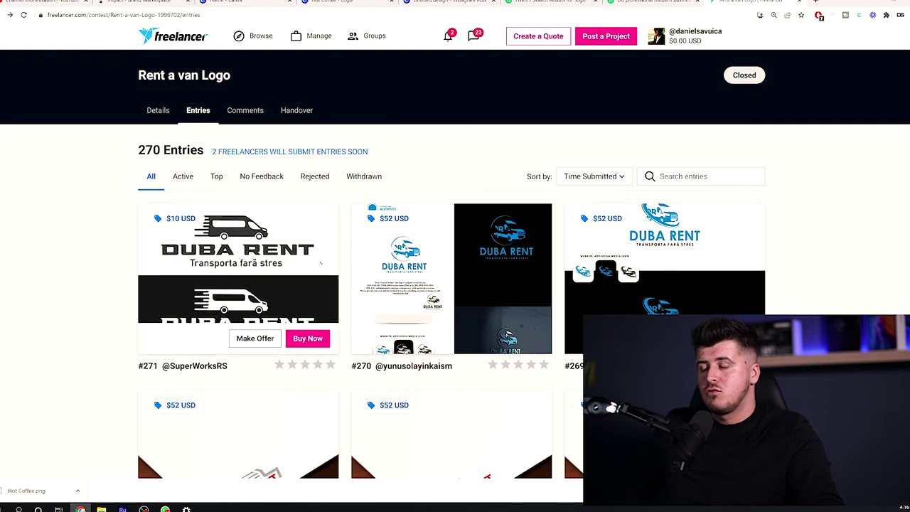
pyautogui.scroll(-1, 285, 298)
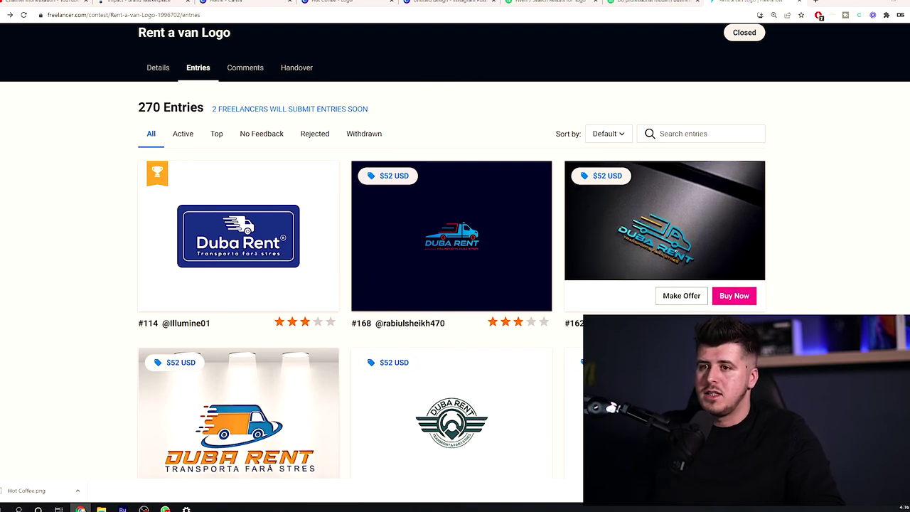
# Step: Pin the annotation 'Please make this in red' on entry #162's logo, then return to the grid
pyautogui.click(665, 220)
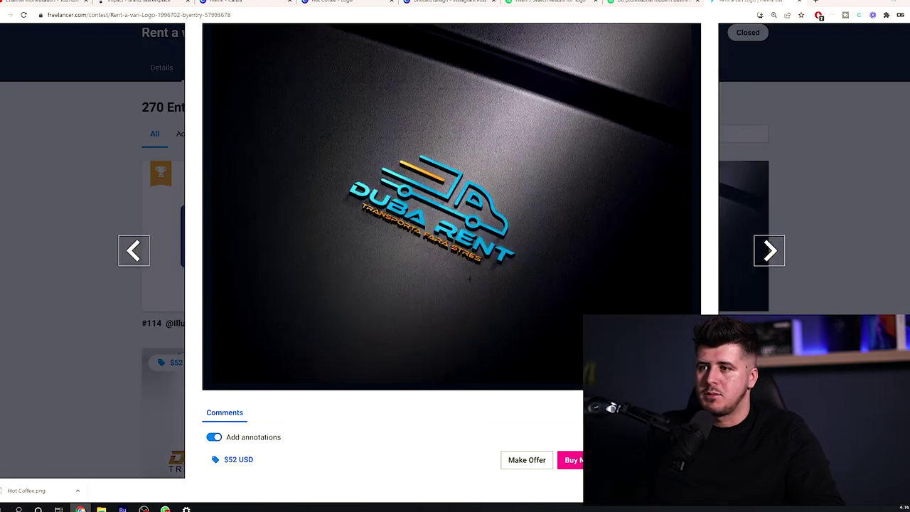
pyautogui.scroll(-1, 470, 279)
pyautogui.scroll(1, 540, 270)
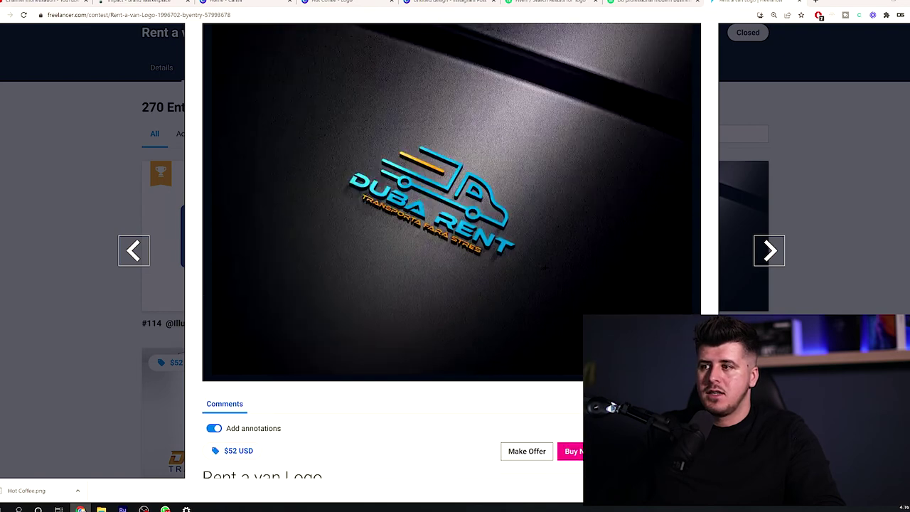
pyautogui.click(492, 189)
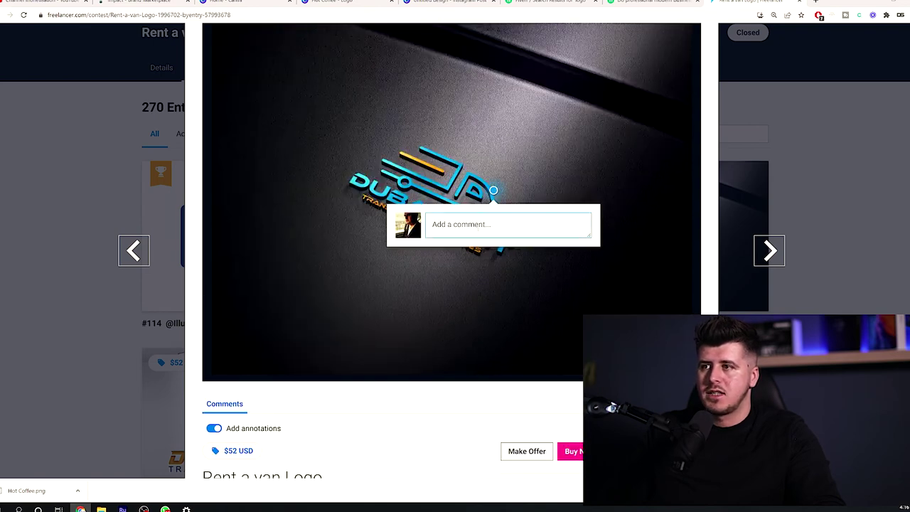
pyautogui.write('Please make this in red')
pyautogui.click(575, 254)
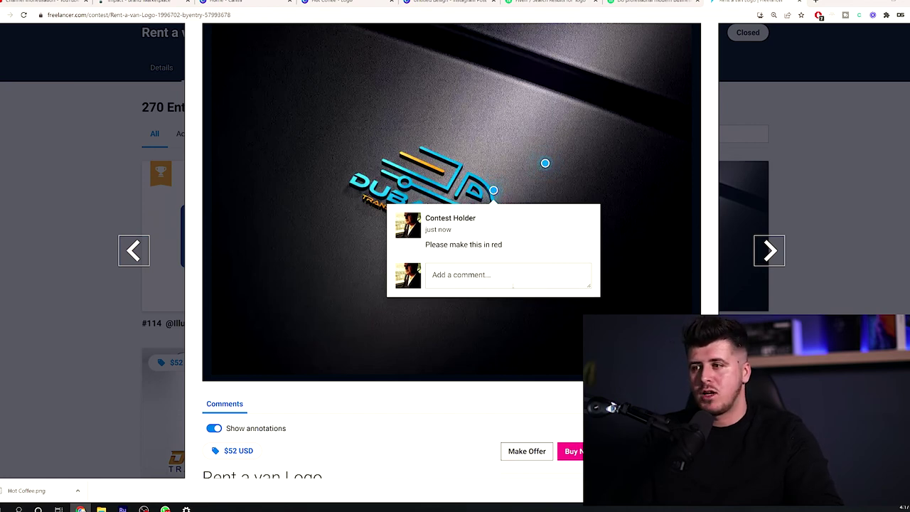
pyautogui.scroll(-5, 498, 213)
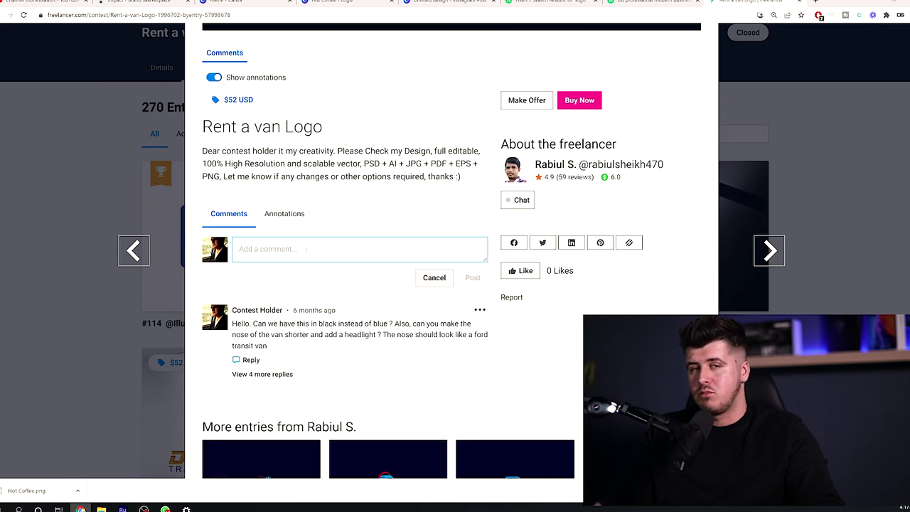
pyautogui.click(810, 228)
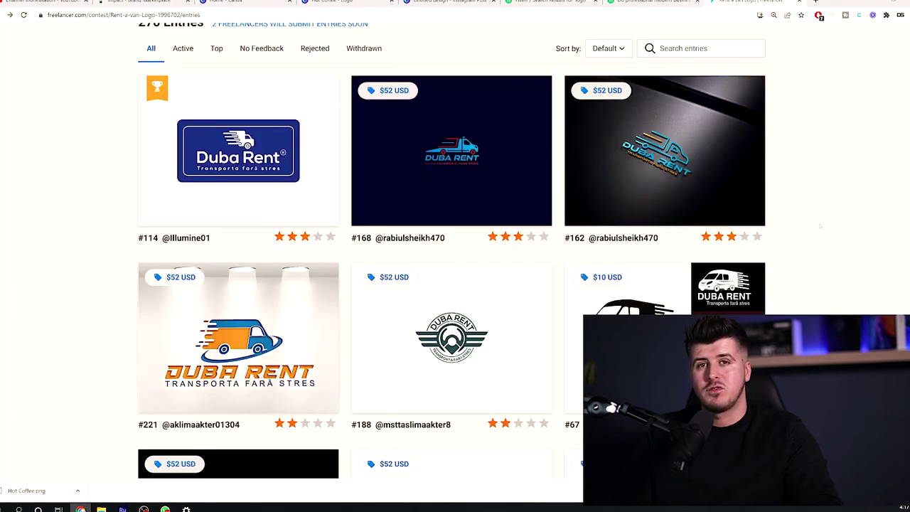
pyautogui.scroll(-1, 820, 226)
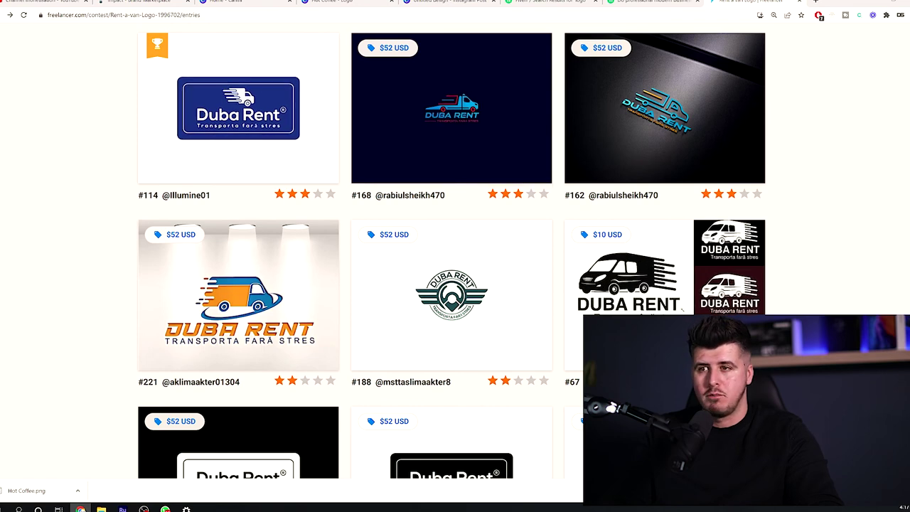
pyautogui.scroll(3, 197, 237)
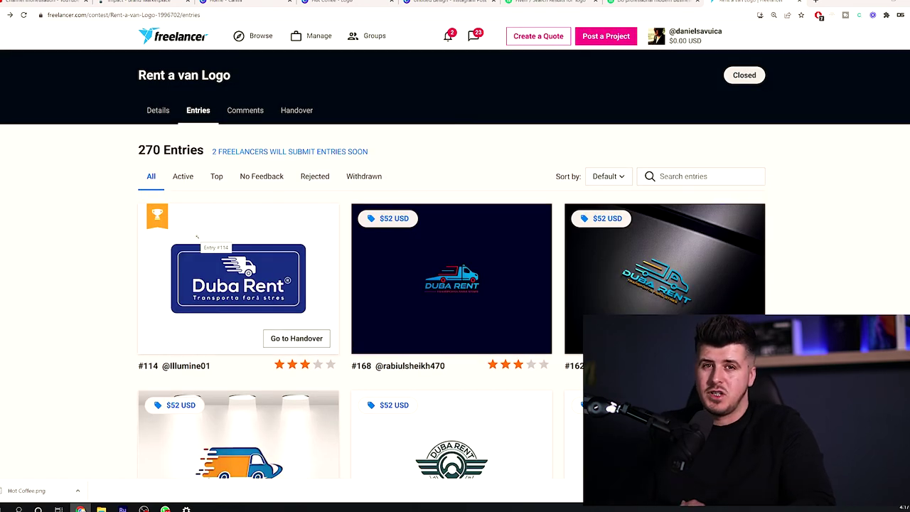